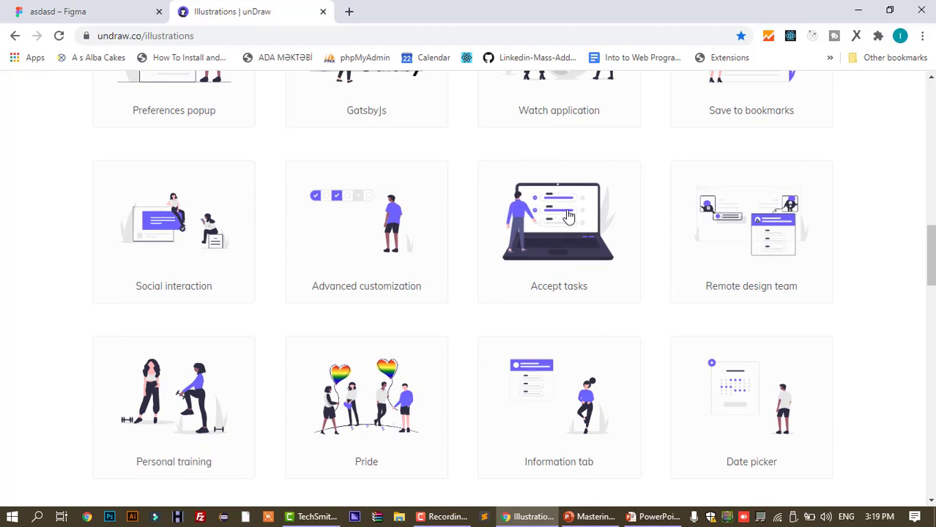
# Download the Accept tasks illustration from unDraw as both a PNG and an SVG file
pyautogui.click(568, 217)
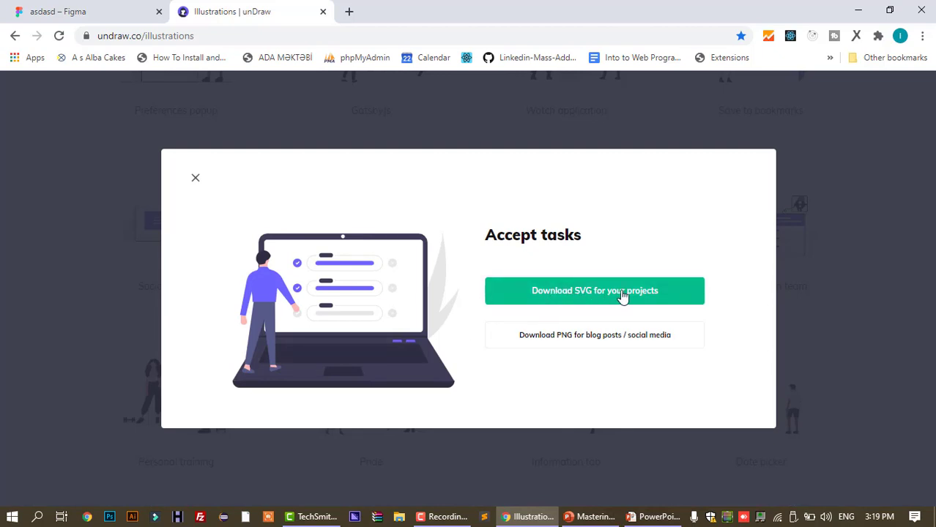
pyautogui.click(572, 332)
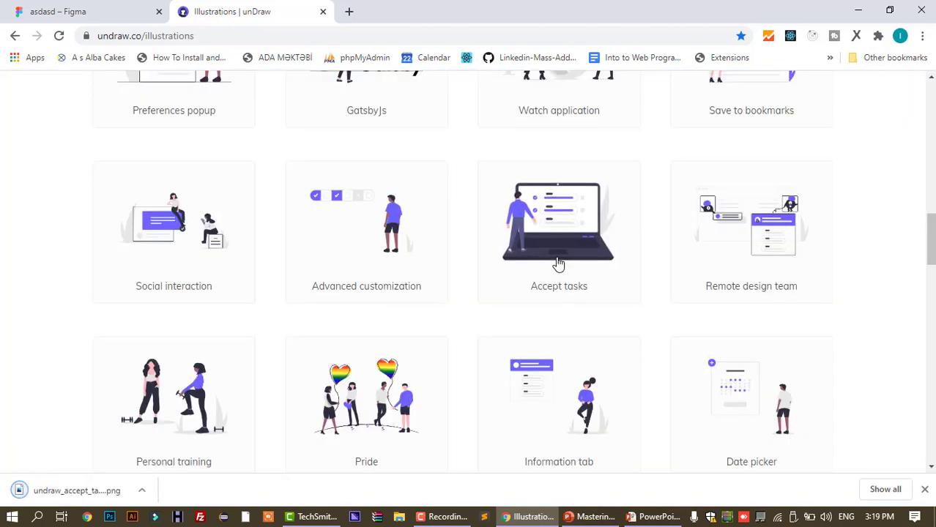
pyautogui.click(558, 264)
pyautogui.click(579, 282)
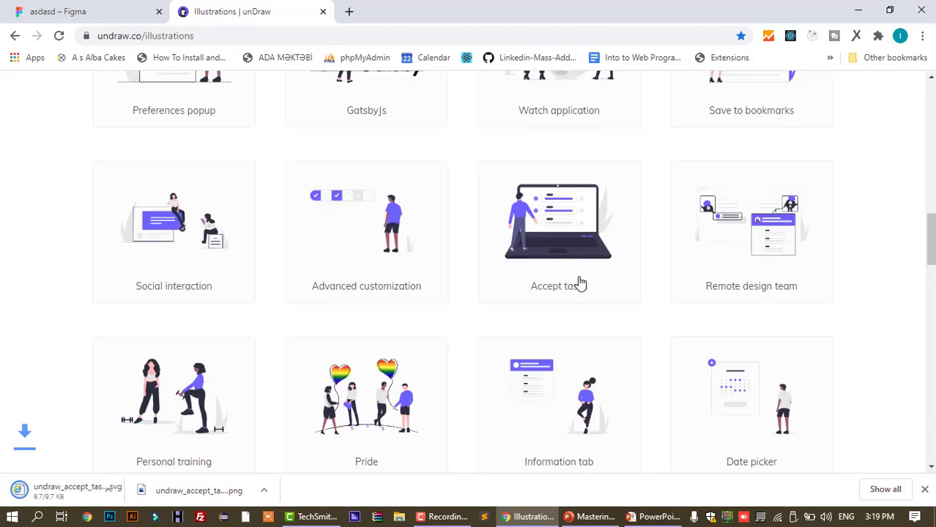
# Switch to the asdasd file in Figma and remove the dashed stroke from the Homepage frame
pyautogui.click(66, 12)
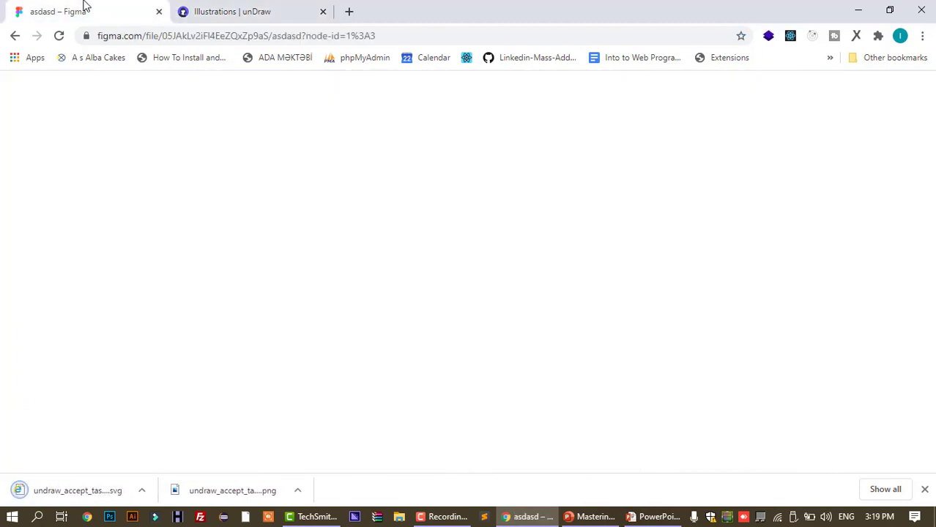
pyautogui.scroll(-3, 651, 345)
pyautogui.scroll(2, 652, 346)
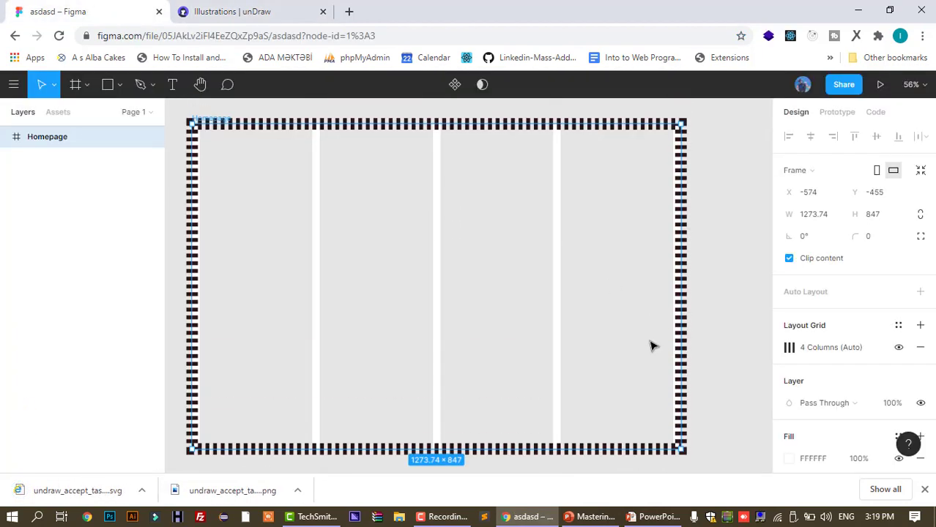
pyautogui.scroll(-5, 891, 387)
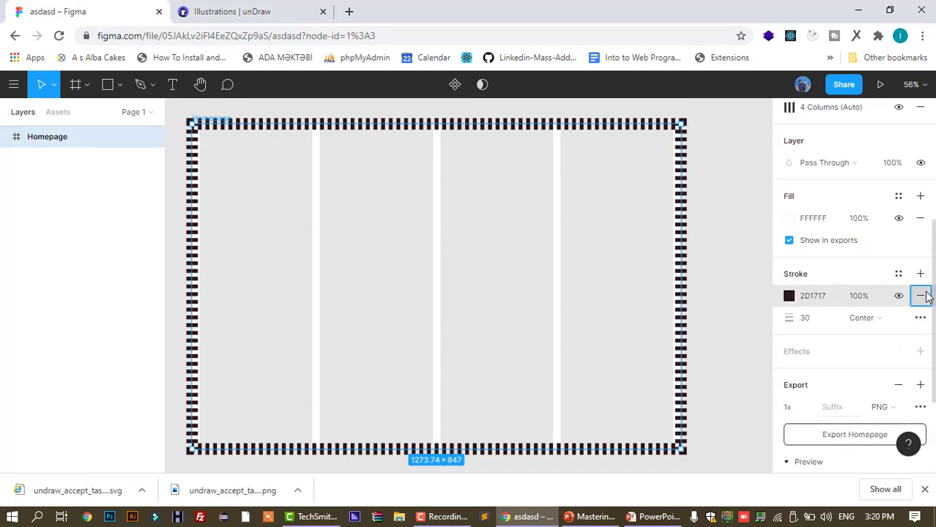
pyautogui.click(921, 295)
pyautogui.scroll(2, 632, 215)
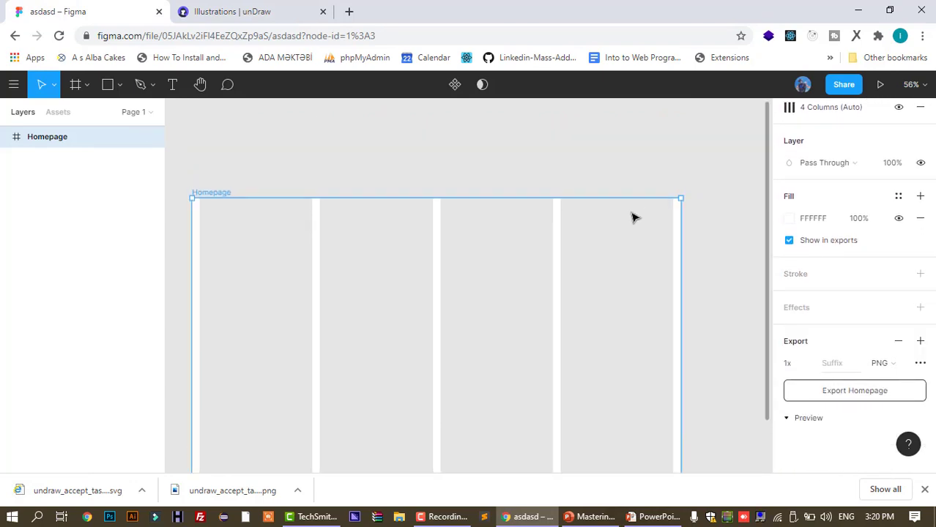
pyautogui.scroll(-2, 633, 216)
pyautogui.click(706, 219)
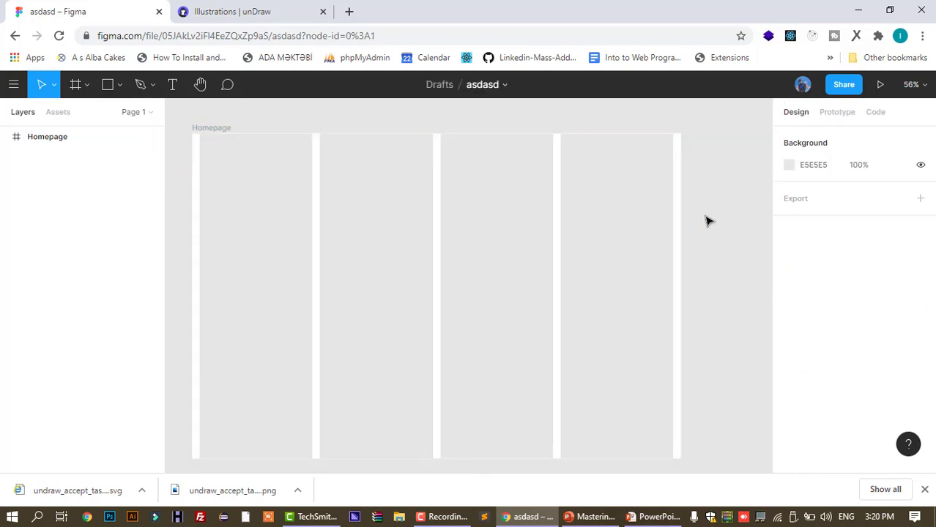
pyautogui.scroll(1, 707, 220)
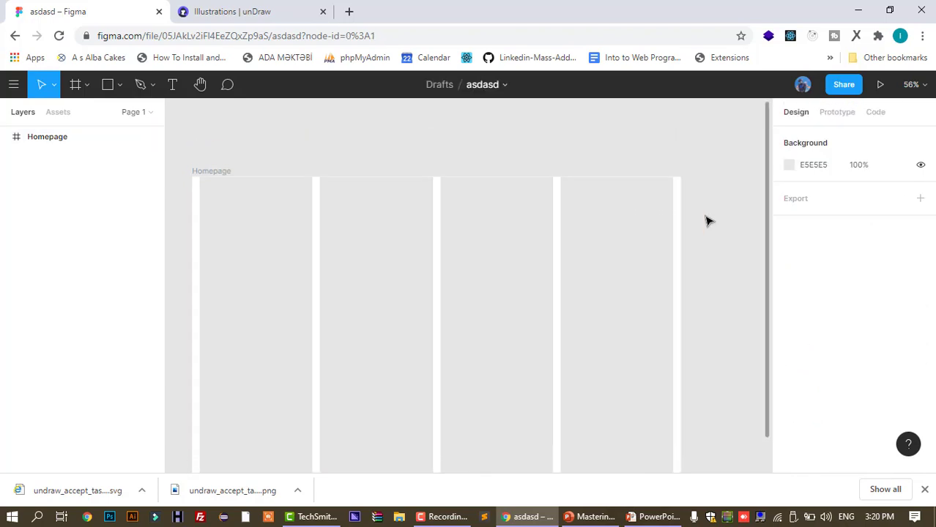
pyautogui.scroll(-1, 707, 220)
pyautogui.scroll(1, 707, 220)
pyautogui.scroll(-1, 708, 220)
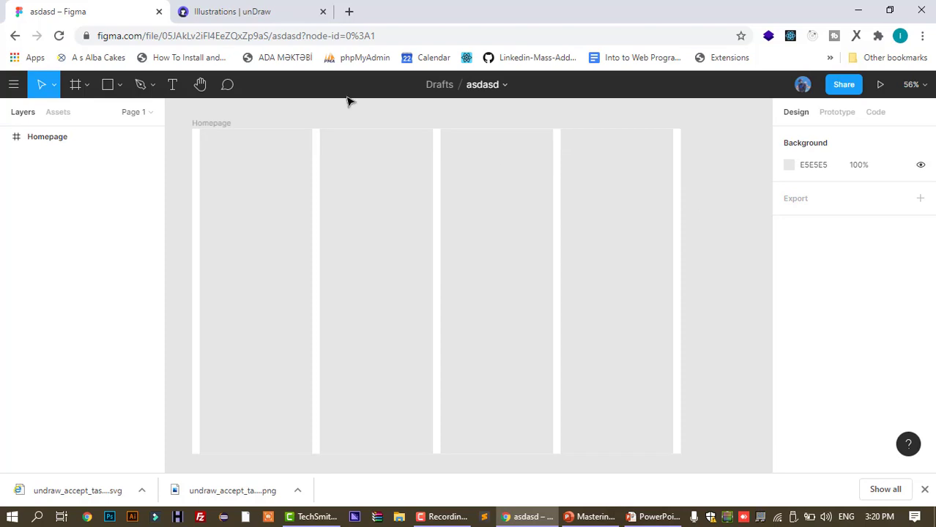
# Place undraw_accept_tasks_po1c.png from the Downloads folder in the right part of the Homepage frame, sized about 490 × 429
pyautogui.click(11, 85)
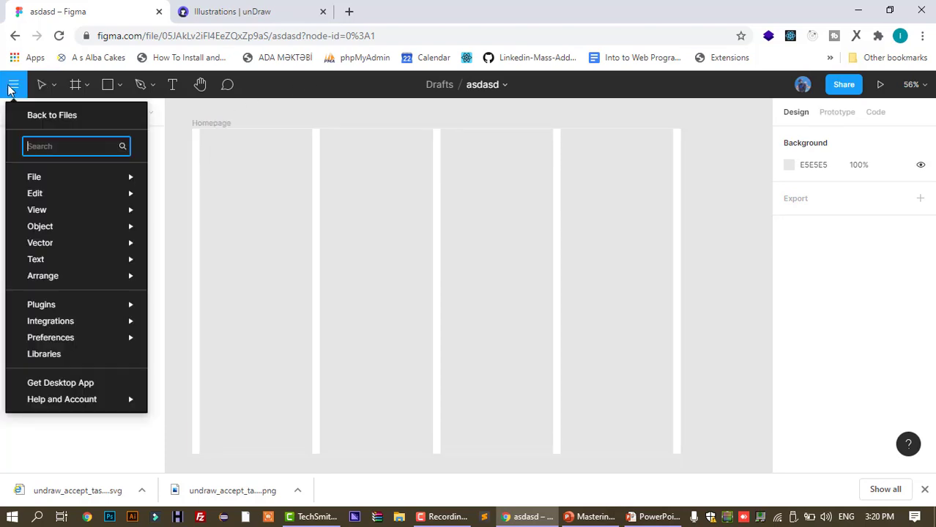
pyautogui.moveTo(118, 182)
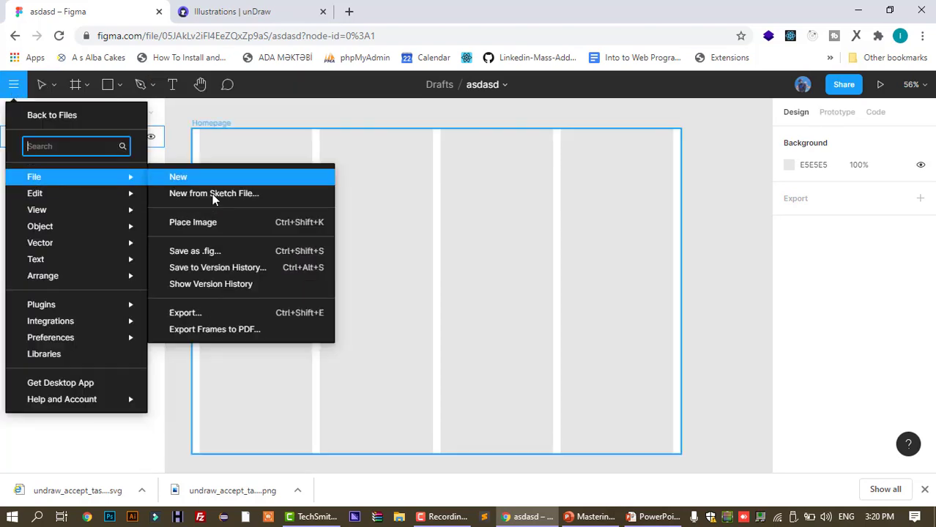
pyautogui.click(218, 222)
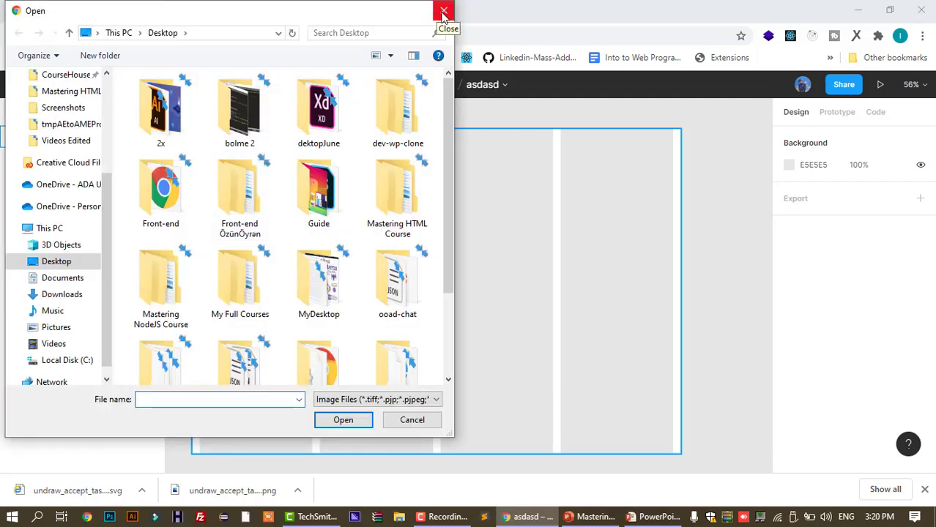
pyautogui.click(62, 296)
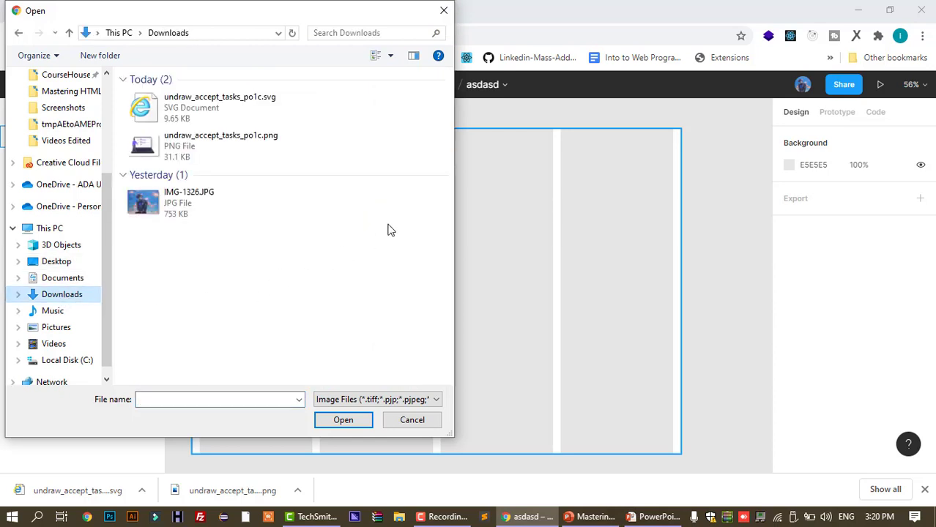
pyautogui.doubleClick(228, 147)
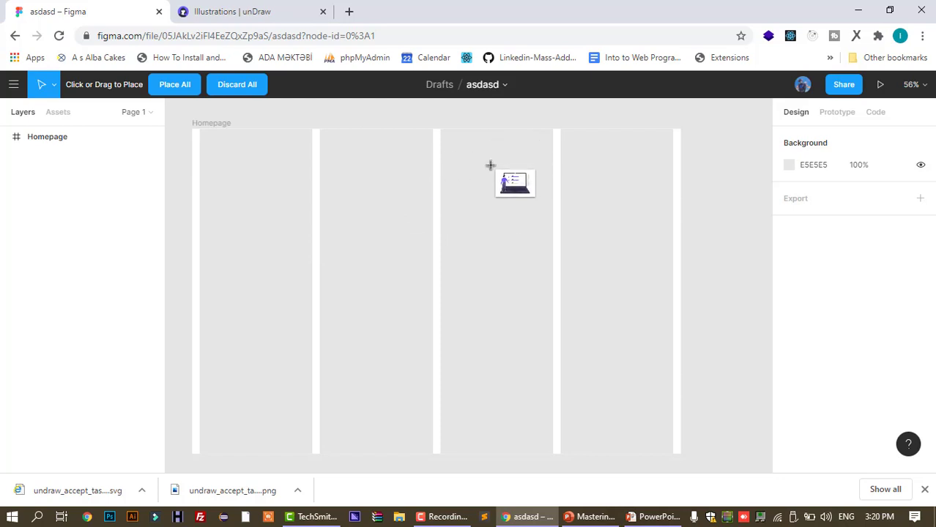
pyautogui.click(602, 251)
pyautogui.moveTo(735, 338); pyautogui.dragTo(686, 335)
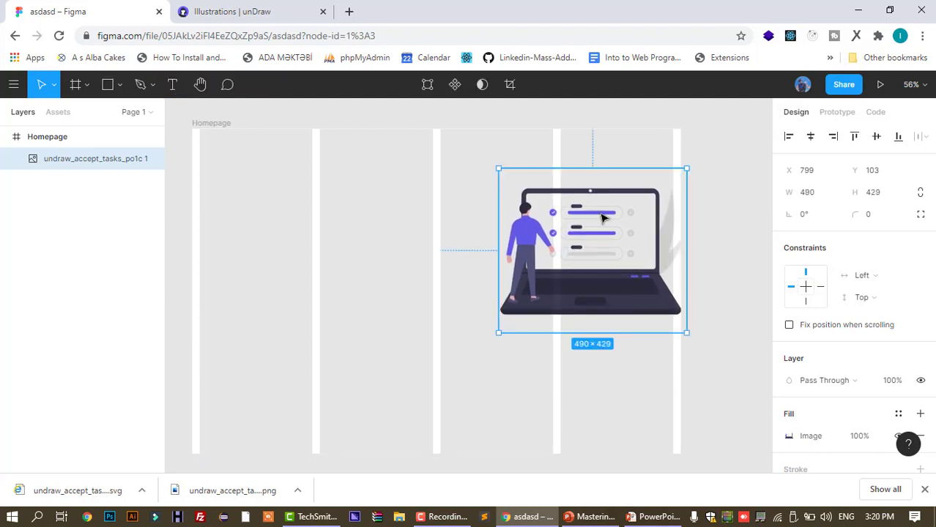
# Resize the laptop illustration to about 657 × 423 and move it to the right-centre area of the Homepage frame
pyautogui.moveTo(608, 236); pyautogui.dragTo(504, 288)
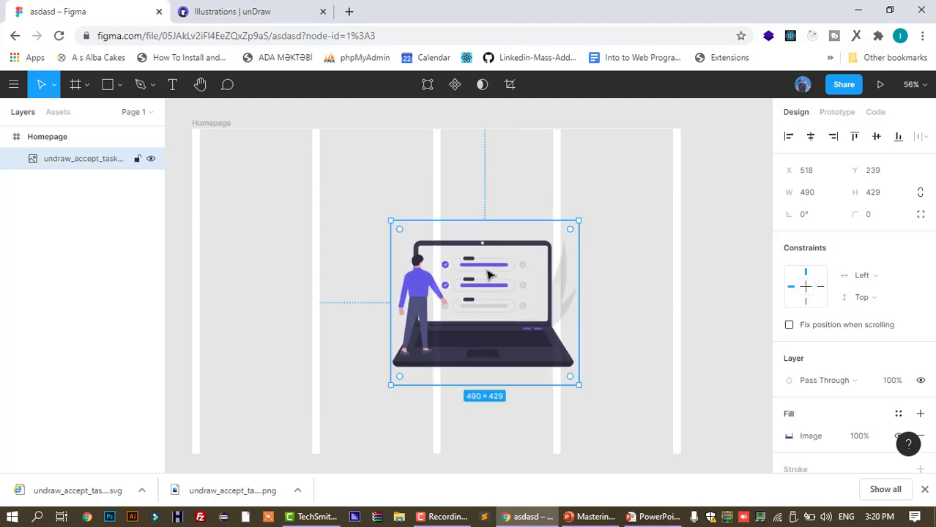
pyautogui.moveTo(579, 296); pyautogui.dragTo(643, 305)
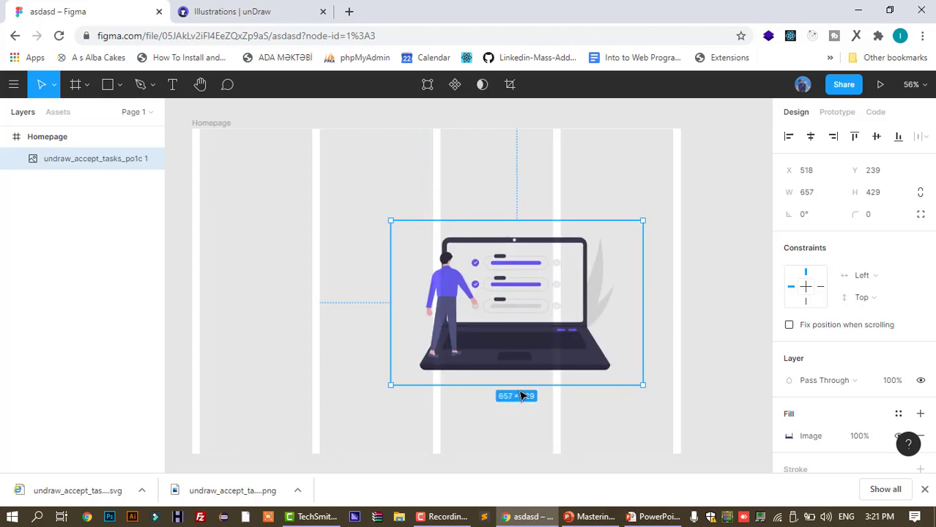
pyautogui.moveTo(522, 382); pyautogui.dragTo(525, 292)
pyautogui.moveTo(525, 335); pyautogui.dragTo(546, 382)
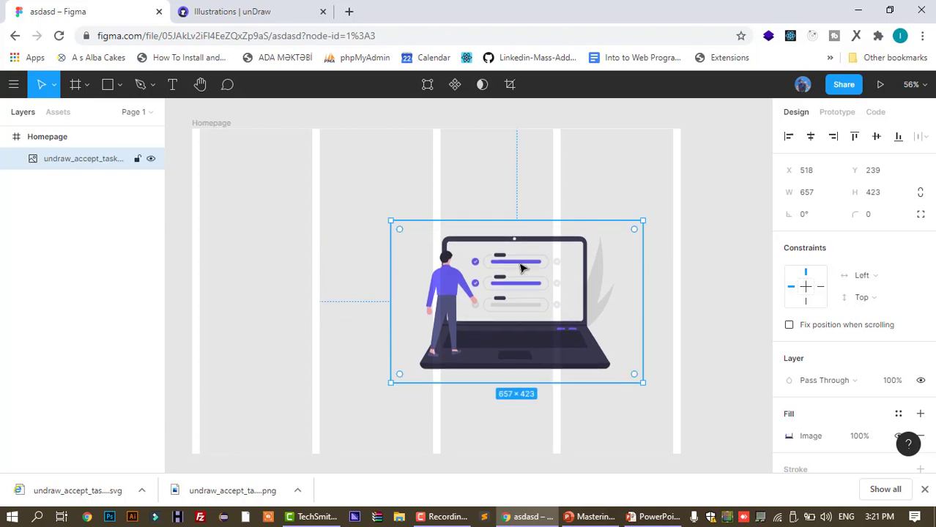
pyautogui.moveTo(520, 268)
pyautogui.mouseDown()
pyautogui.moveTo(599, 278)
pyautogui.moveTo(534, 262)
pyautogui.mouseUp()
pyautogui.moveTo(649, 225); pyautogui.dragTo(691, 164)
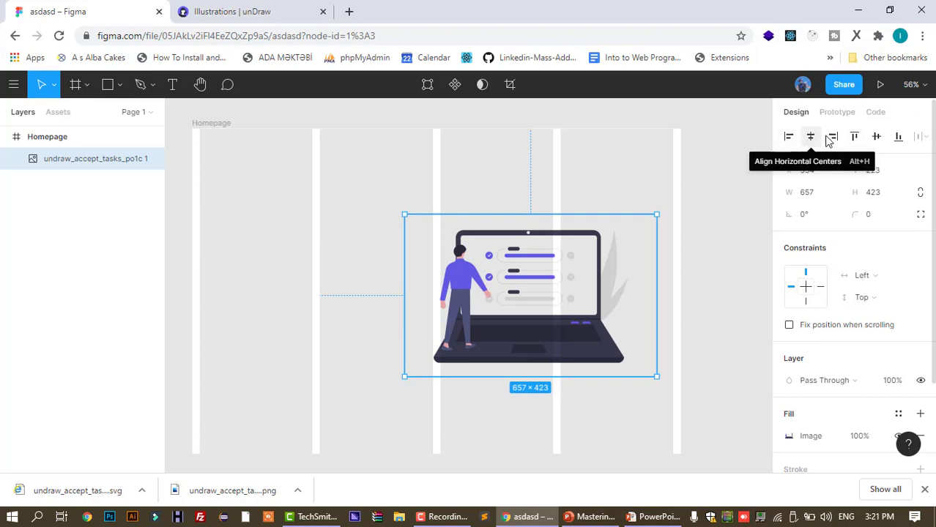
# Try the left, horizontal-centre and right alignments on the laptop illustration within the Homepage frame
pyautogui.click(788, 138)
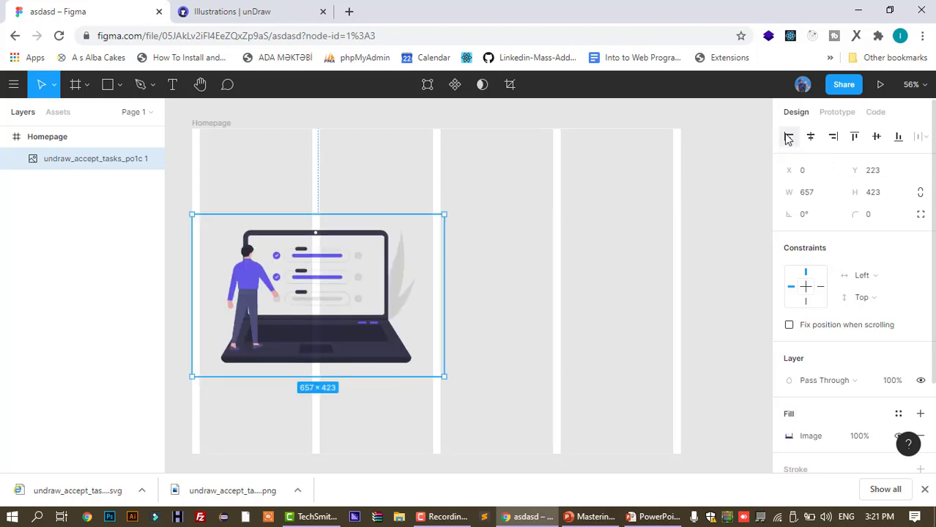
pyautogui.click(811, 139)
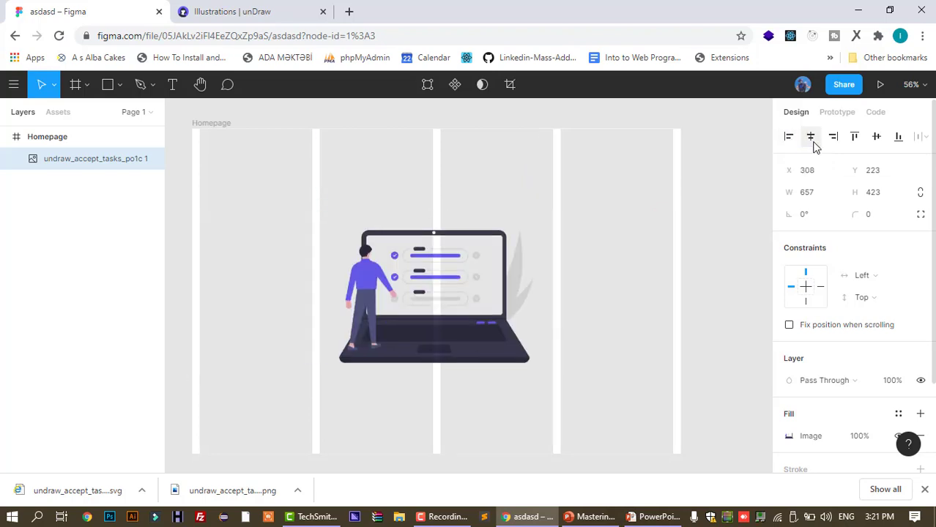
pyautogui.click(835, 141)
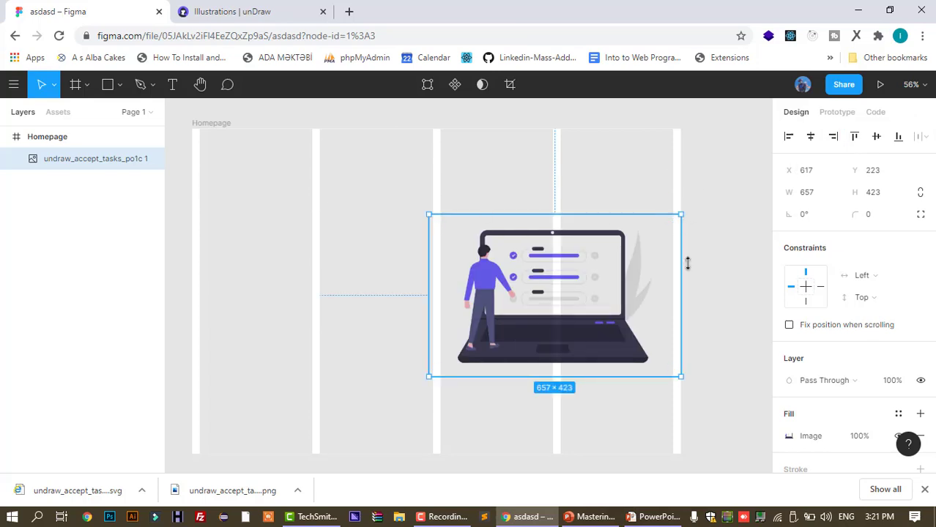
# Change the colour of the Homepage frame's four-column layout grid from black to a light red
pyautogui.scroll(-3, 855, 388)
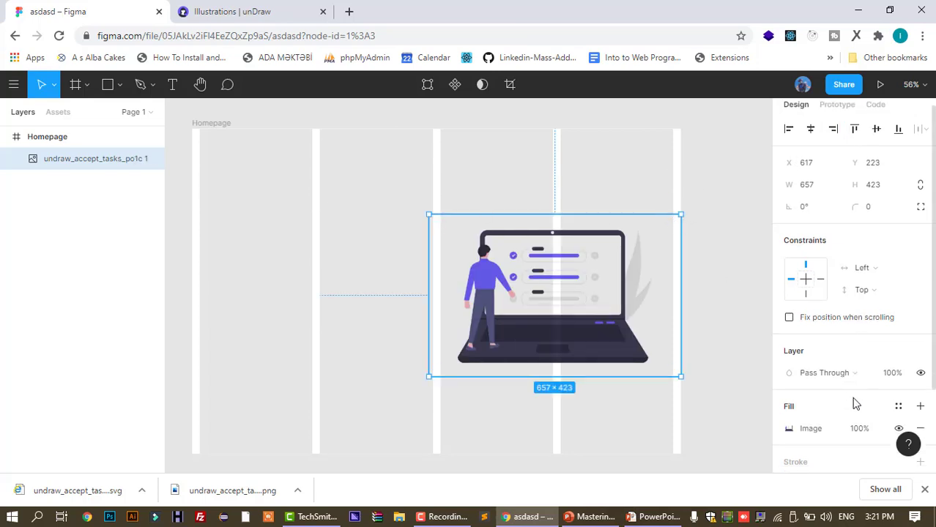
pyautogui.click(89, 142)
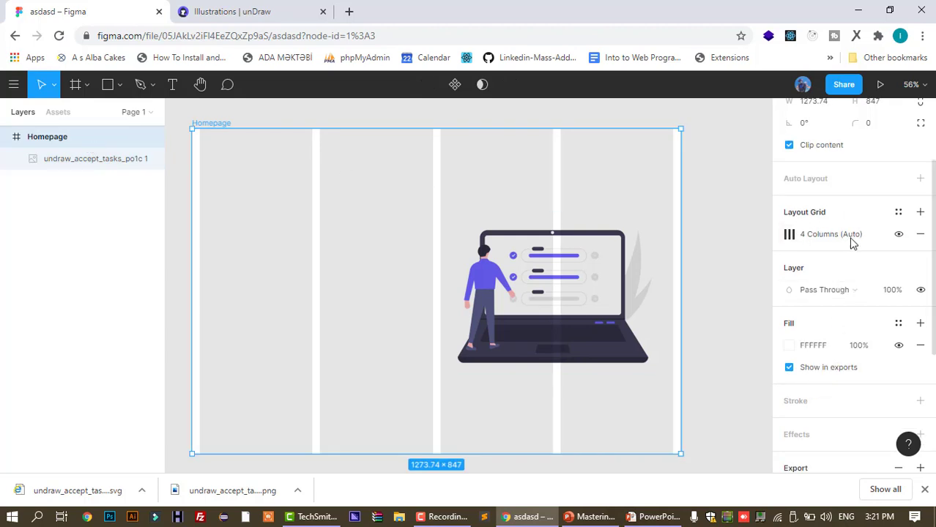
pyautogui.click(789, 234)
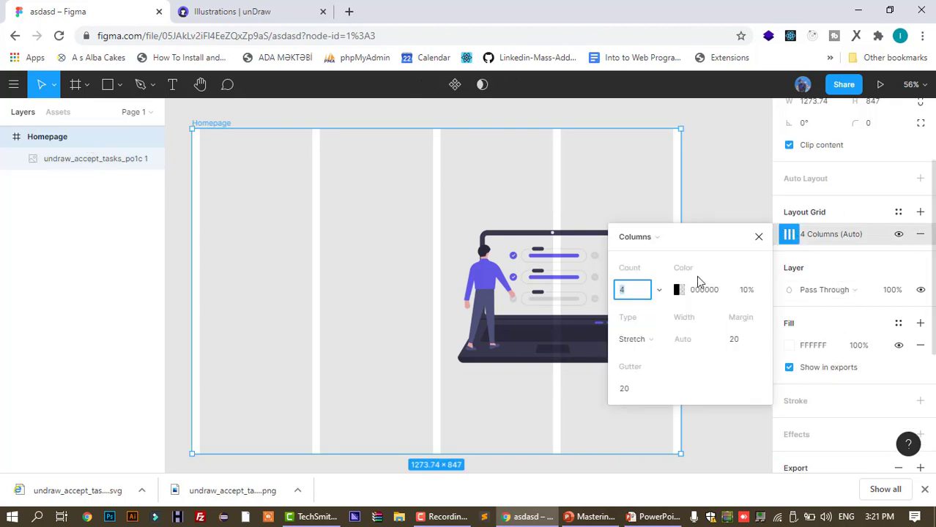
pyautogui.click(677, 290)
pyautogui.moveTo(578, 176); pyautogui.dragTo(628, 126)
pyautogui.click(727, 163)
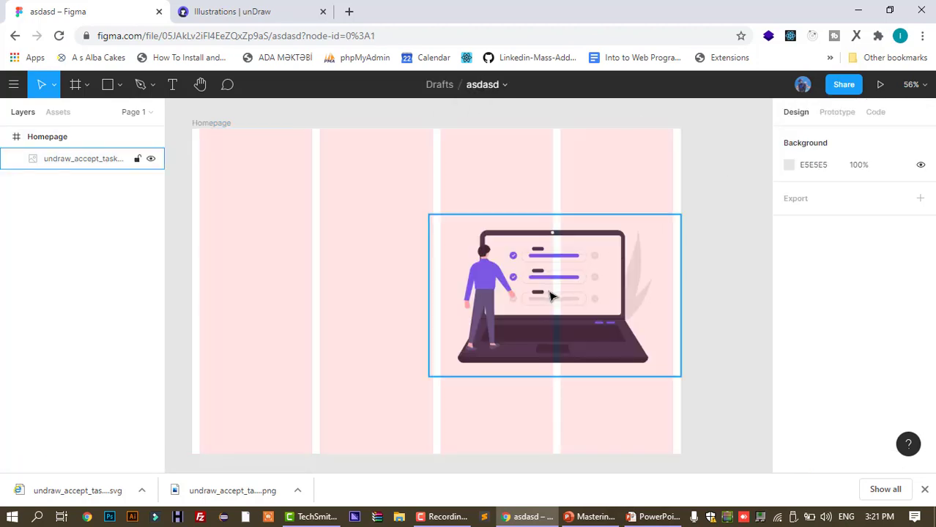
# Move the laptop illustration freely around the frame and try the top, vertical-centre and bottom alignments on it
pyautogui.moveTo(554, 296); pyautogui.dragTo(521, 328)
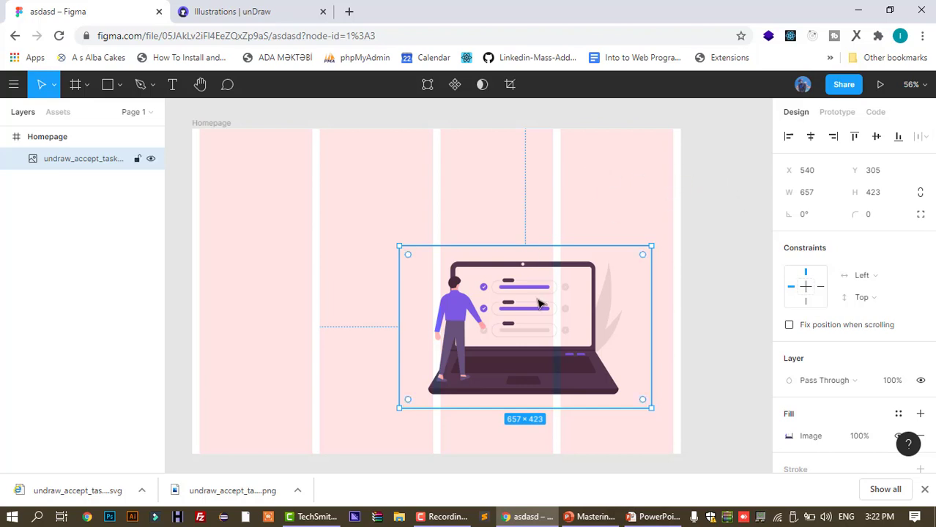
pyautogui.moveTo(538, 302); pyautogui.dragTo(387, 347)
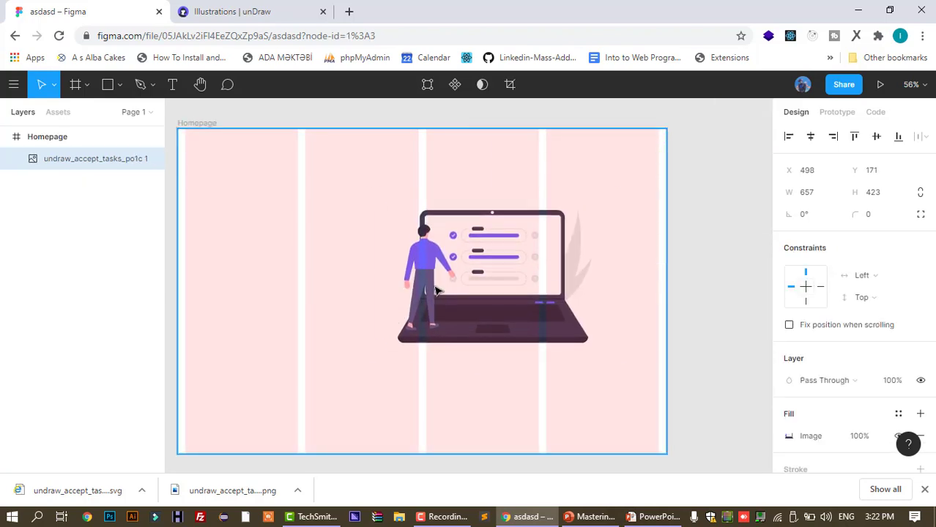
pyautogui.click(854, 138)
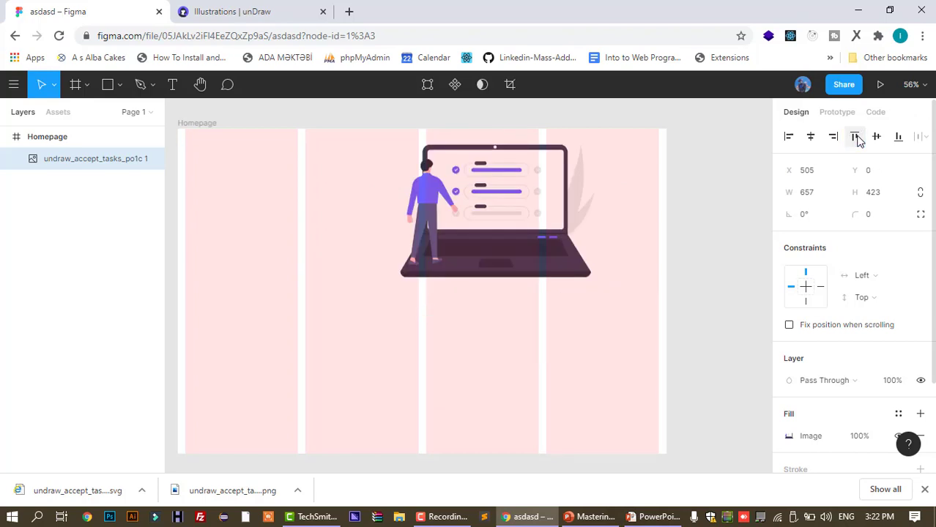
pyautogui.click(876, 137)
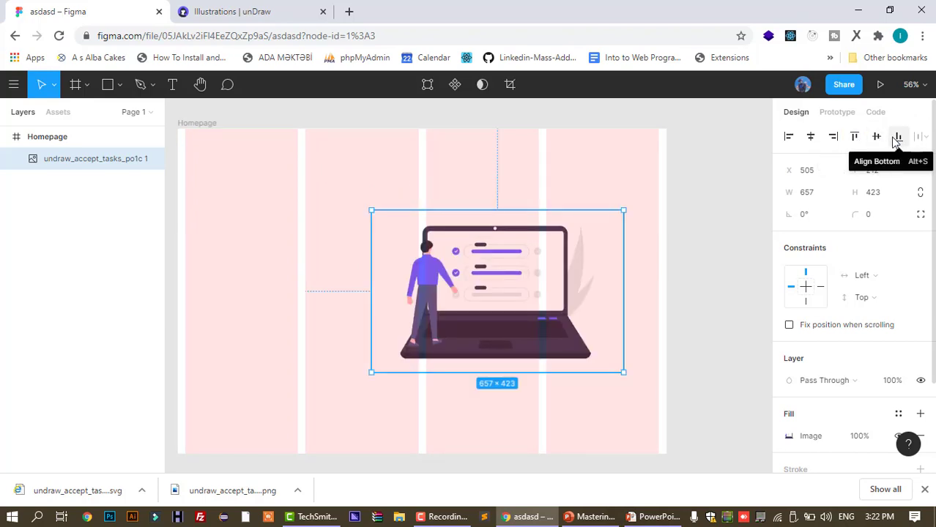
pyautogui.click(896, 138)
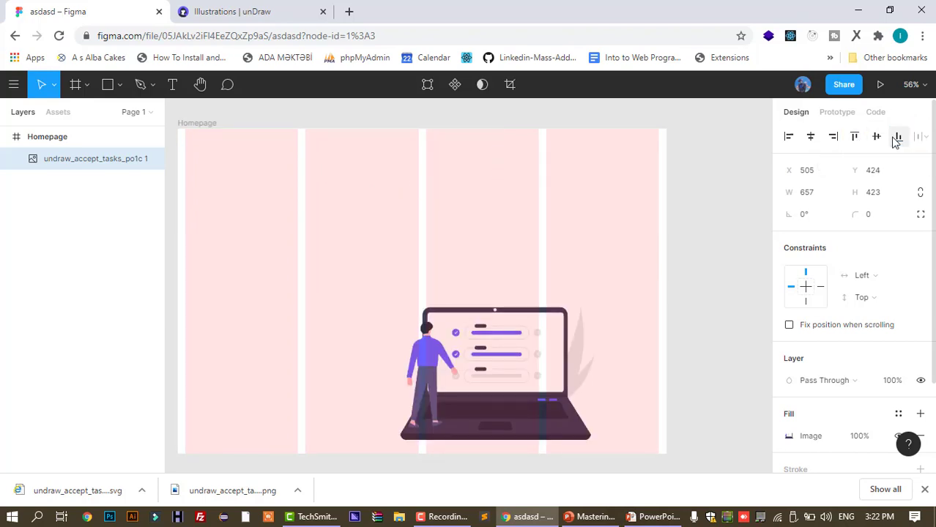
# Centre the laptop illustration vertically in the Homepage frame, align it to the frame's right edge, and leave it selected
pyautogui.click(811, 137)
pyautogui.click(875, 138)
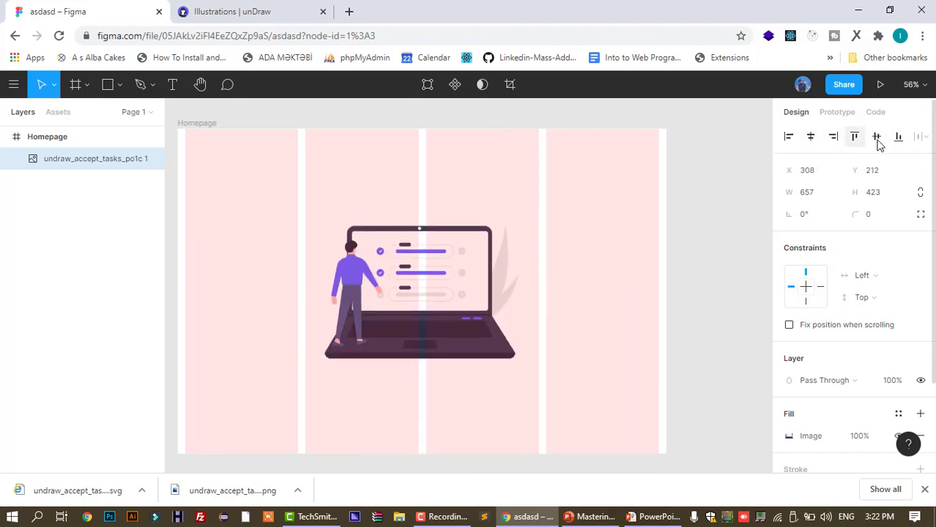
pyautogui.click(834, 138)
pyautogui.click(718, 225)
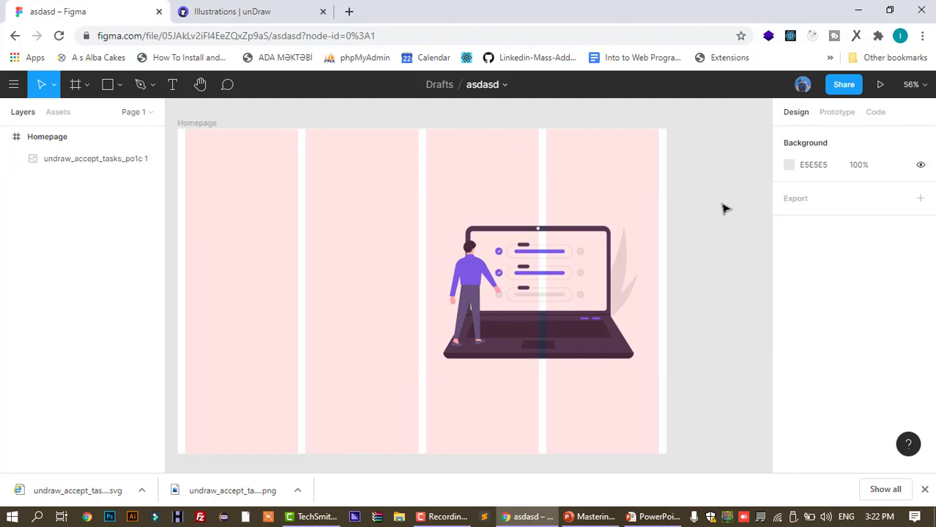
pyautogui.click(568, 286)
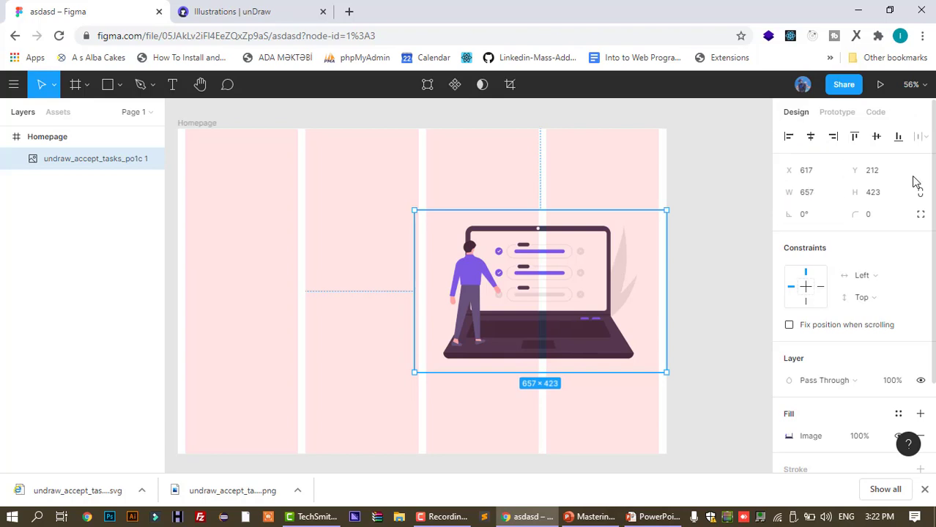
# Set the laptop illustration's constraints to Left & Right horizontally and Top & Bottom vertically
pyautogui.scroll(-1, 842, 264)
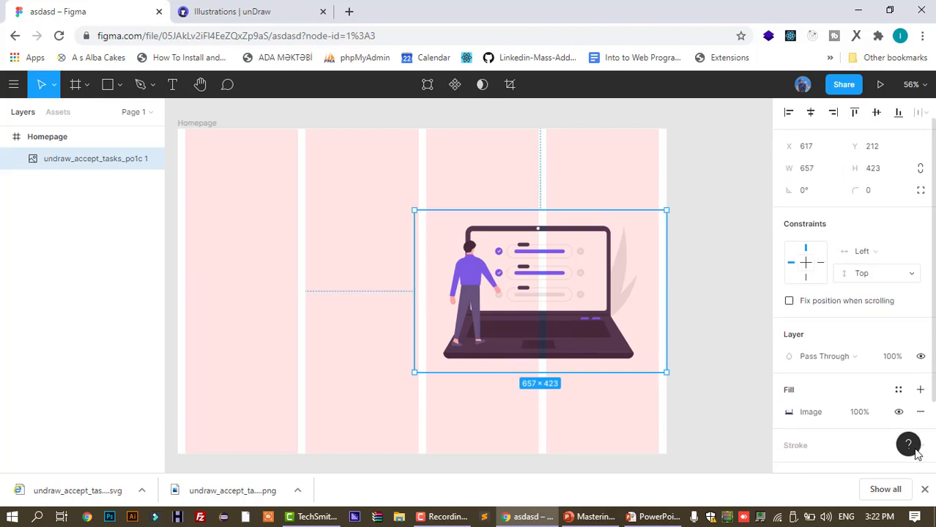
pyautogui.click(925, 490)
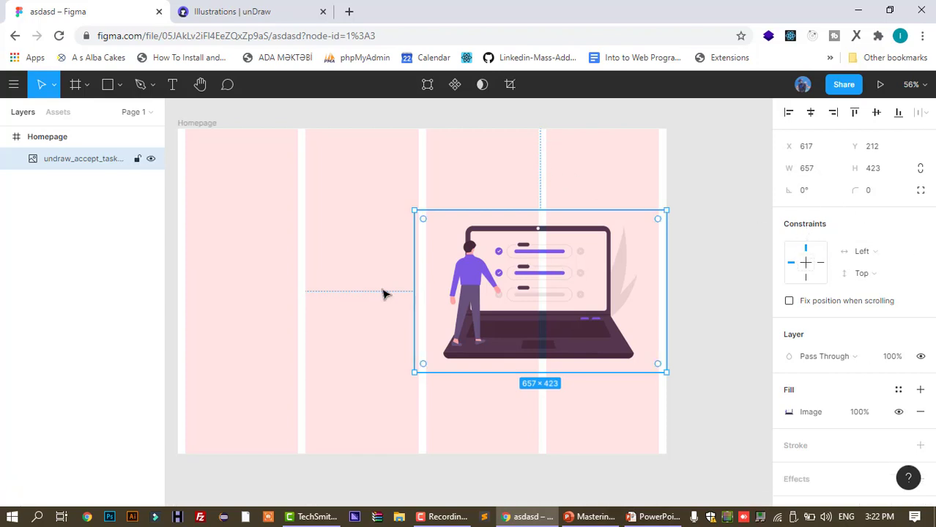
pyautogui.click(868, 252)
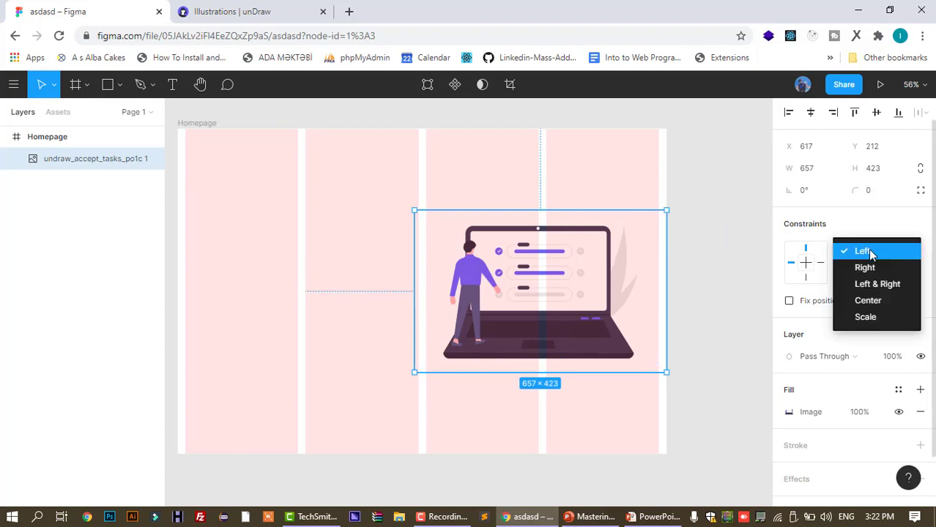
pyautogui.click(872, 284)
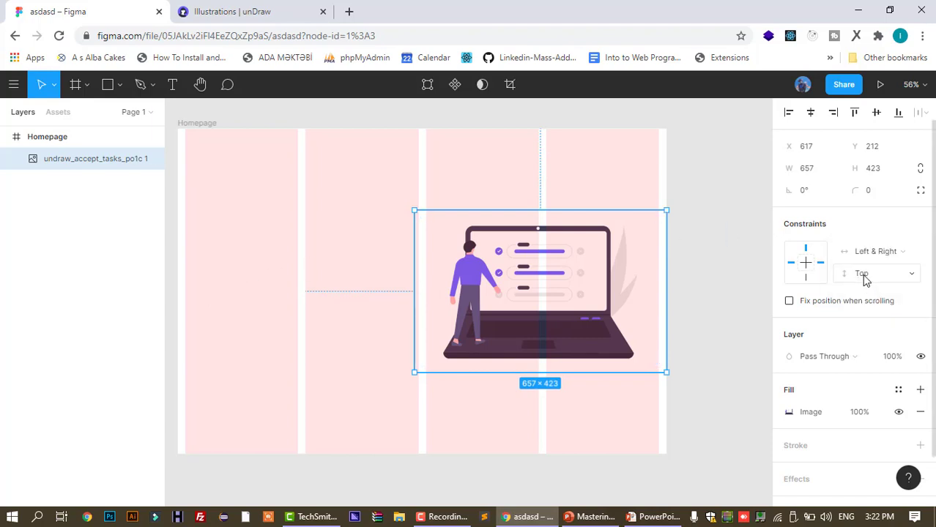
pyautogui.click(871, 274)
pyautogui.click(870, 308)
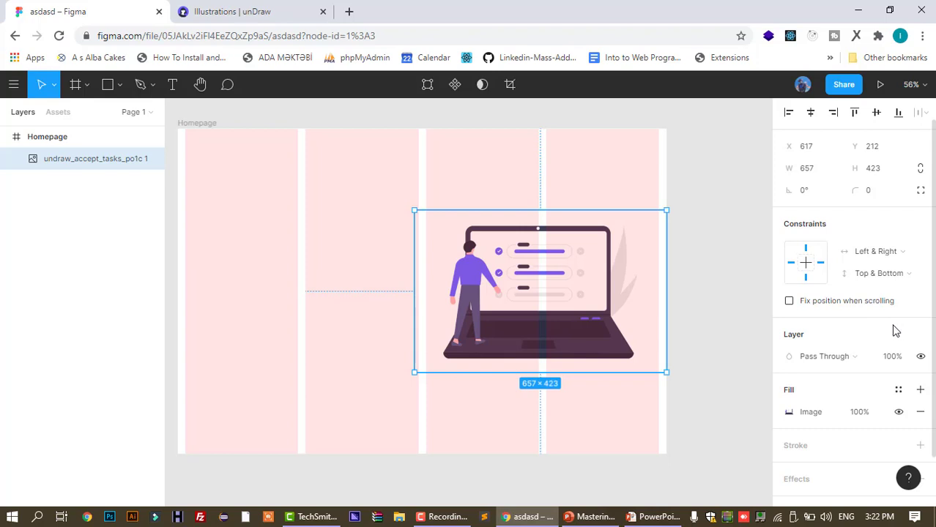
# Fix the laptop illustration's position when scrolling, deselect it and scroll the canvas to try the setting
pyautogui.click(790, 301)
pyautogui.scroll(-2, 669, 293)
pyautogui.scroll(3, 669, 294)
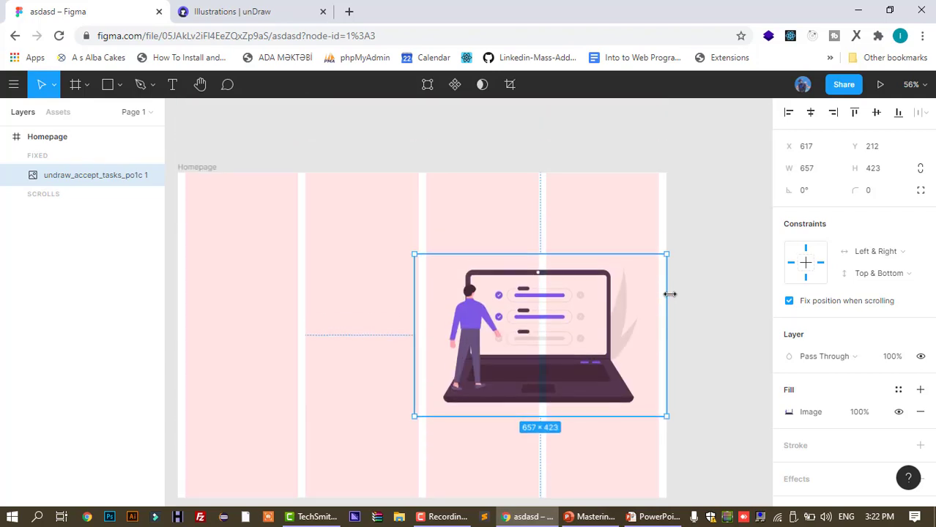
pyautogui.scroll(-1, 670, 294)
pyautogui.click(379, 316)
pyautogui.scroll(-3, 380, 316)
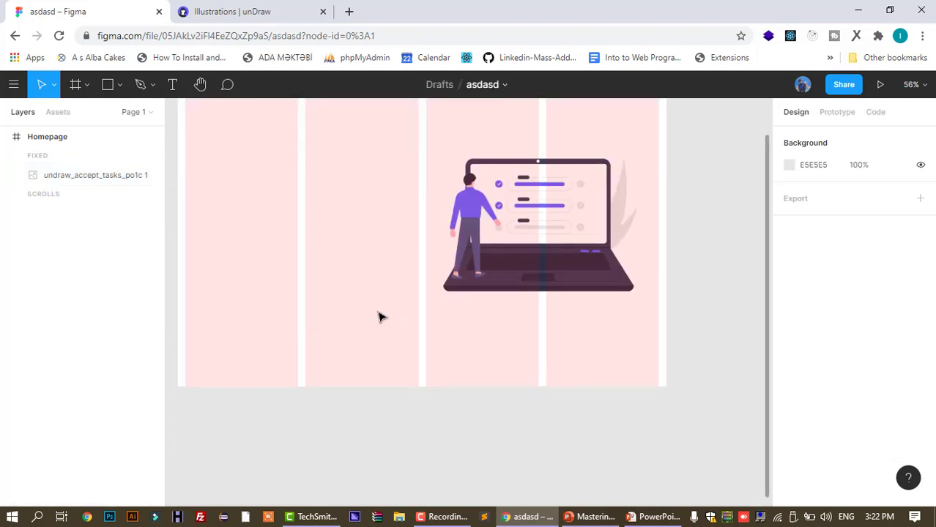
pyautogui.scroll(3, 379, 316)
pyautogui.scroll(-1, 380, 317)
pyautogui.scroll(1, 379, 316)
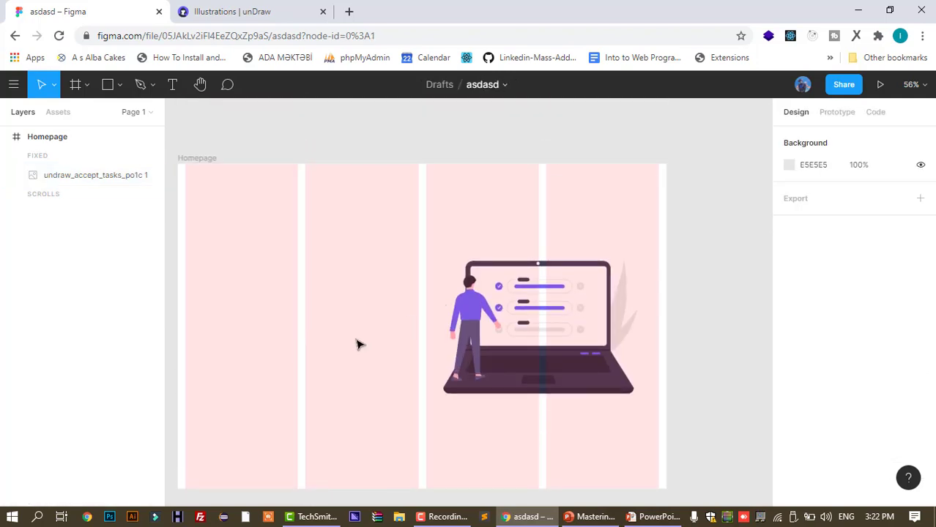
pyautogui.scroll(-2, 358, 345)
# Turn off the fixed scrolling position for the laptop illustration, scroll the canvas to compare, and reselect the illustration
pyautogui.click(454, 344)
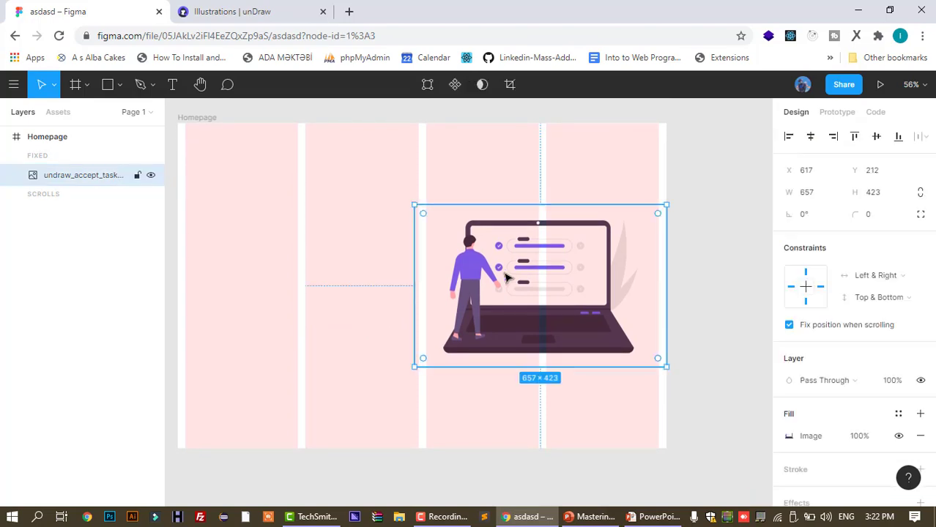
pyautogui.click(789, 326)
pyautogui.click(261, 331)
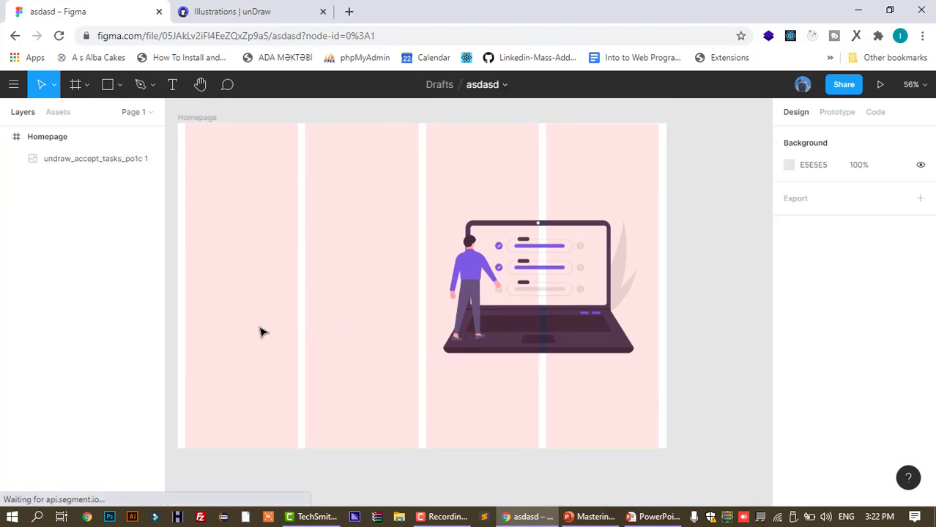
pyautogui.scroll(-5, 261, 331)
pyautogui.scroll(7, 261, 331)
pyautogui.scroll(-2, 262, 330)
pyautogui.click(487, 291)
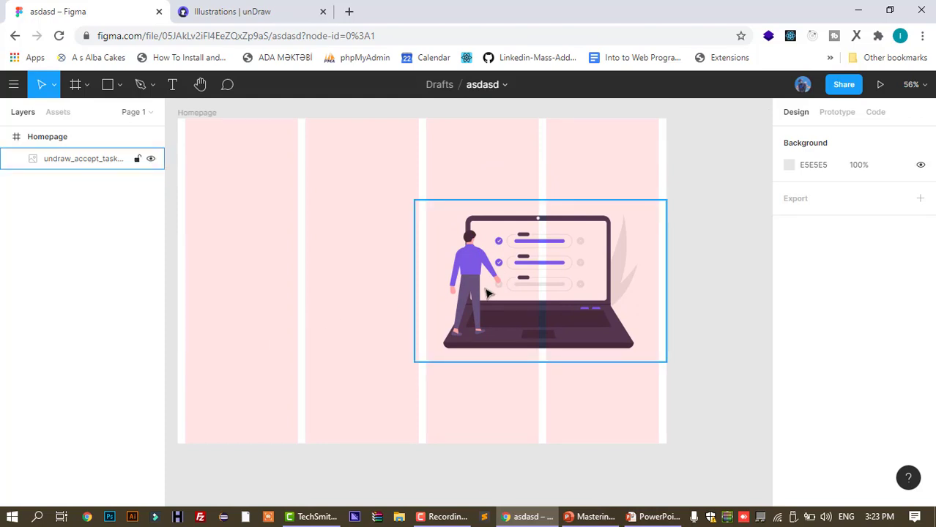
pyautogui.click(487, 292)
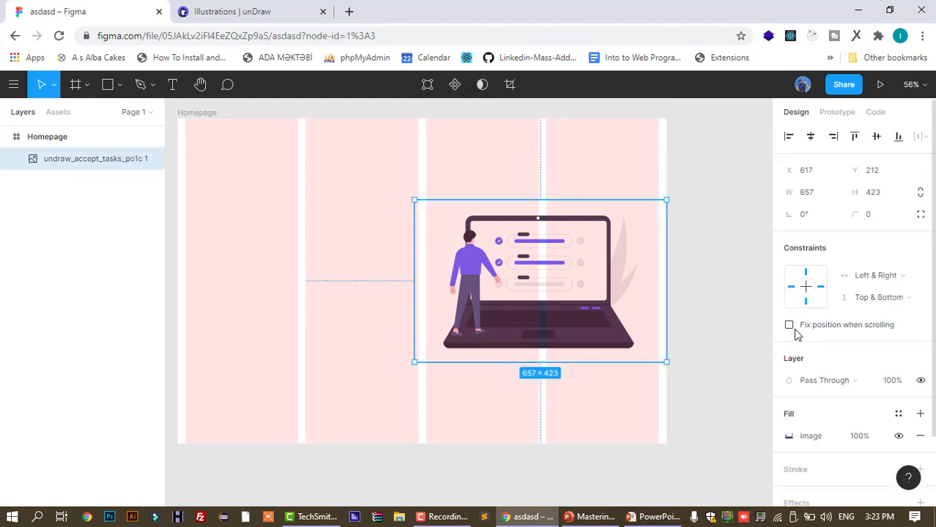
# Replace the laptop illustration's image fill with a solid red, DA2929
pyautogui.scroll(-2, 820, 332)
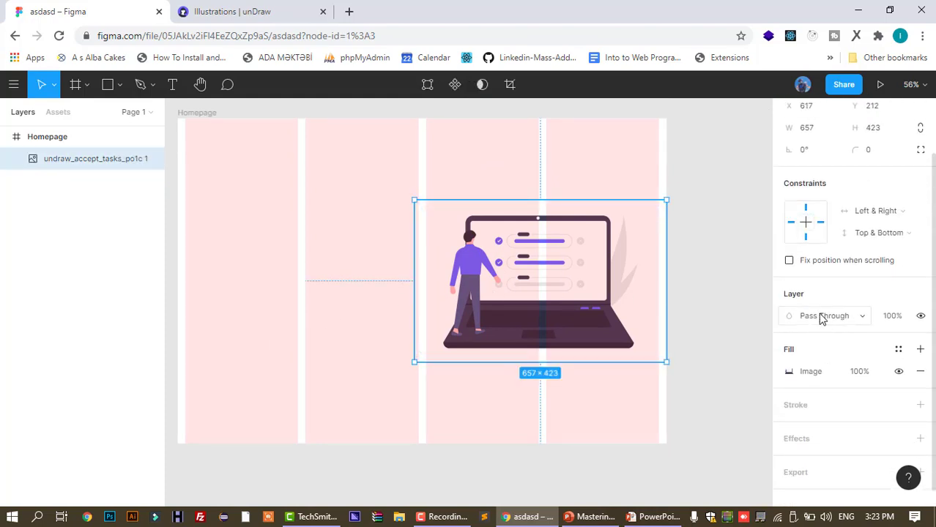
pyautogui.scroll(-1, 843, 291)
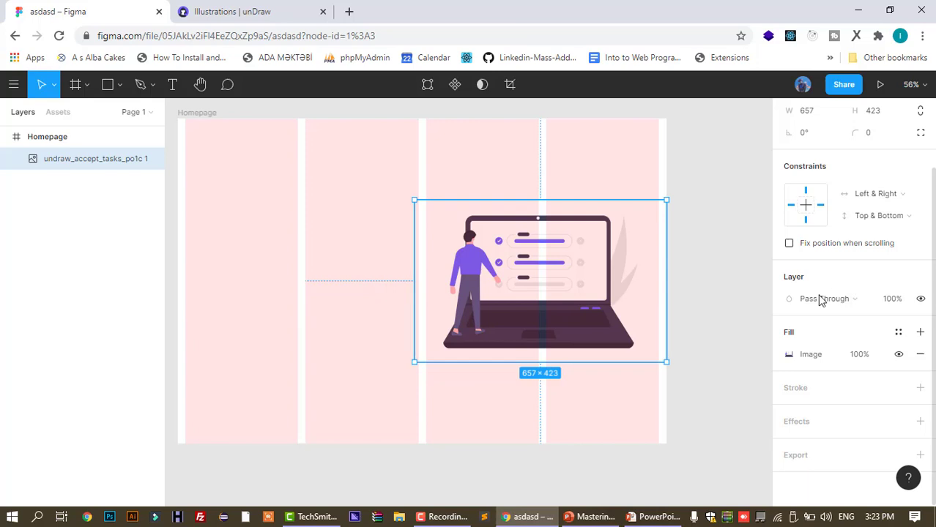
pyautogui.click(790, 356)
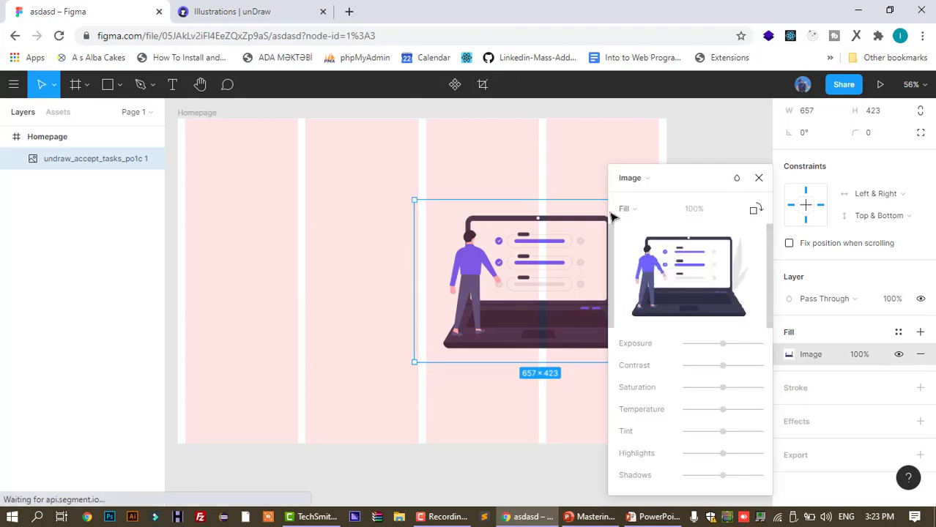
pyautogui.click(643, 183)
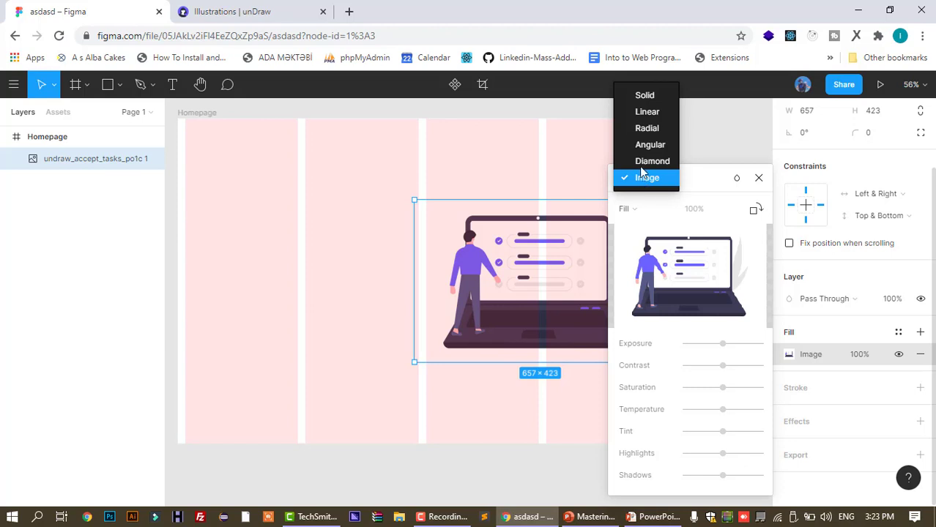
pyautogui.click(642, 101)
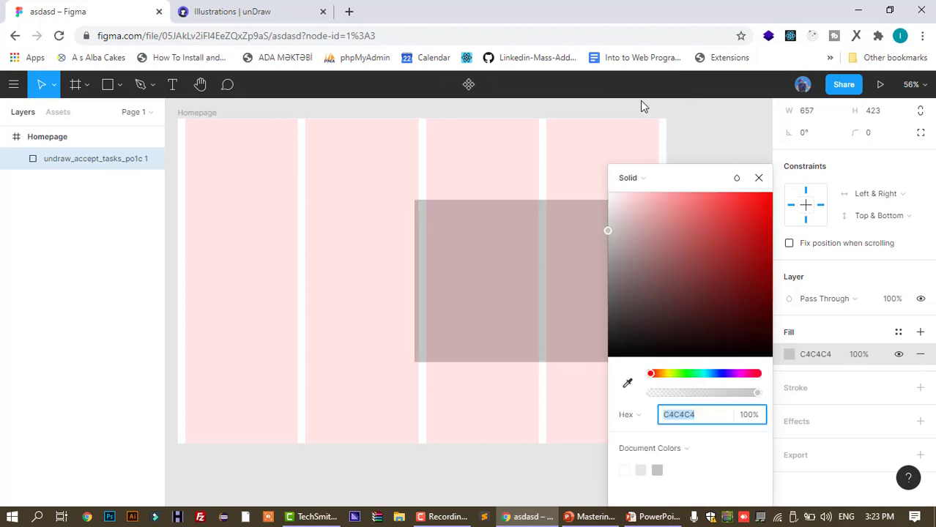
pyautogui.click(645, 181)
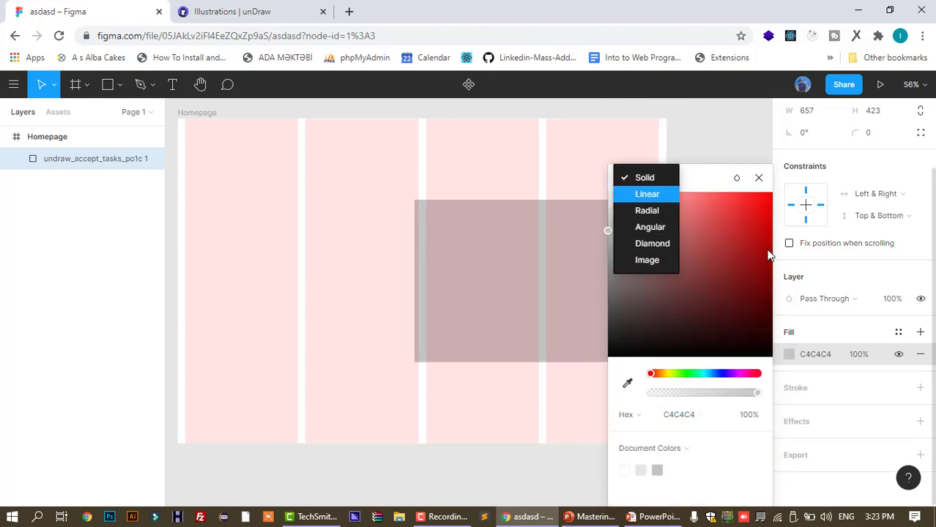
pyautogui.moveTo(769, 255); pyautogui.dragTo(741, 218)
# Change the fill to a linear gradient and set its end stop to black, 000000, at 64% opacity
pyautogui.click(659, 180)
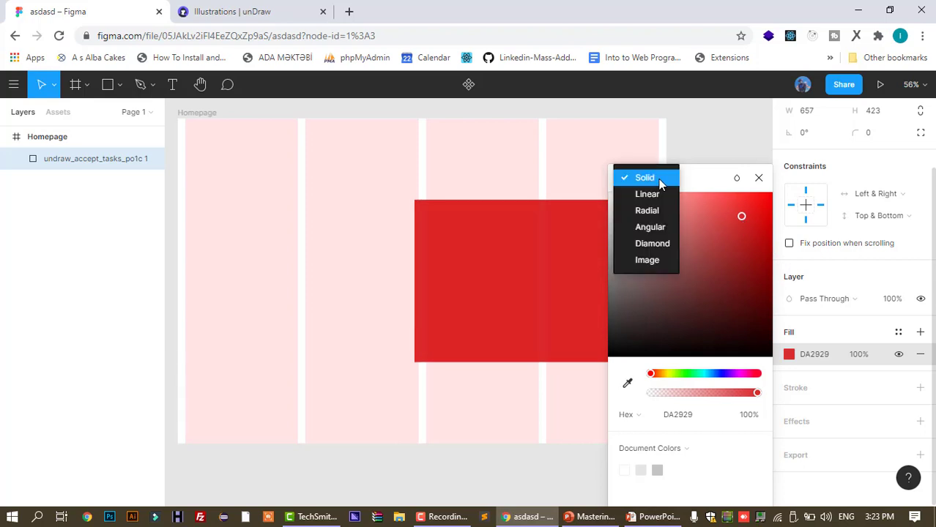
pyautogui.click(656, 194)
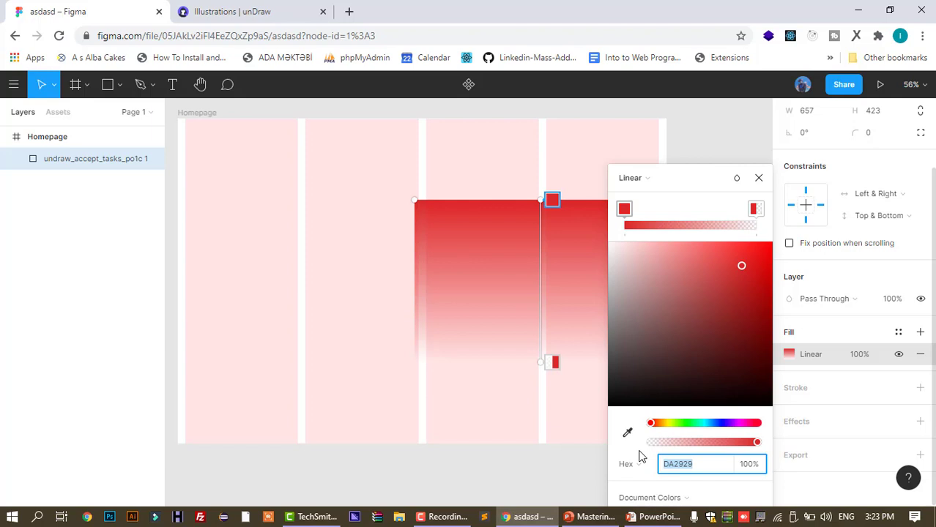
pyautogui.click(755, 210)
pyautogui.moveTo(701, 437); pyautogui.dragTo(719, 441)
pyautogui.moveTo(727, 289); pyautogui.dragTo(818, 418)
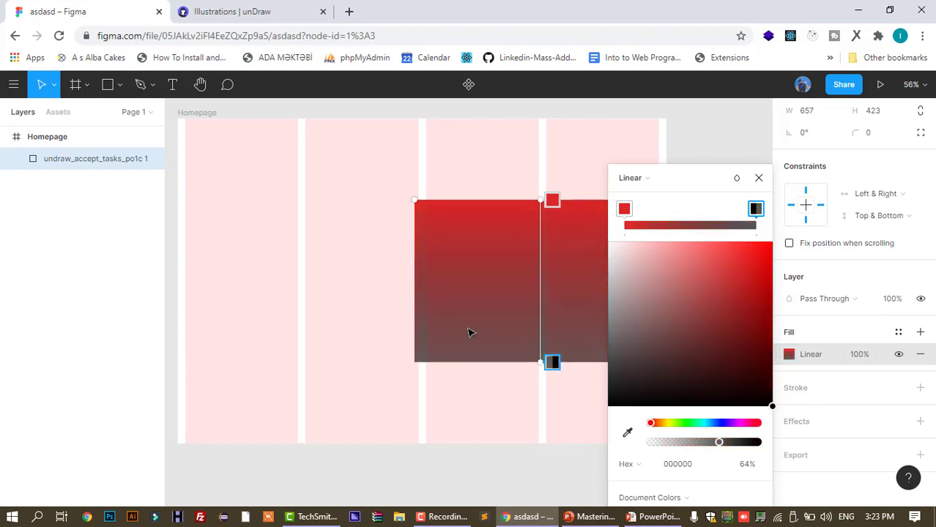
# Reorient the linear gradient to run horizontally from the shape's left edge to its right edge
pyautogui.moveTo(542, 201); pyautogui.dragTo(415, 269)
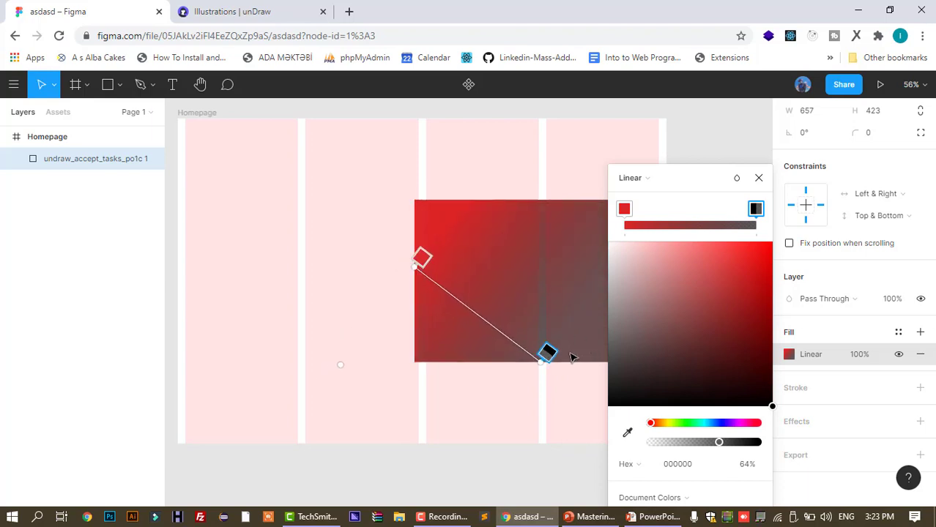
pyautogui.moveTo(703, 183); pyautogui.dragTo(830, 144)
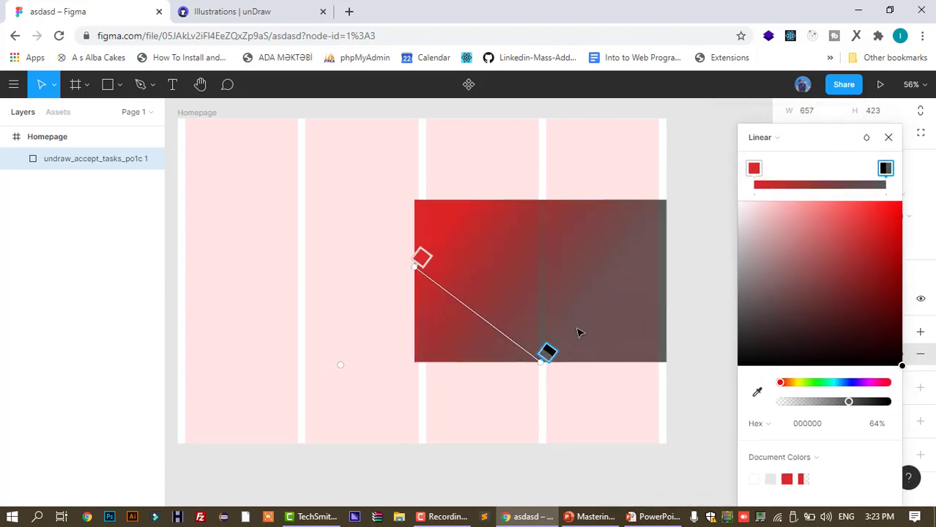
pyautogui.moveTo(542, 362); pyautogui.dragTo(668, 269)
# Try the Radial, Angular and Diamond gradient types in turn on the shape's fill
pyautogui.click(780, 137)
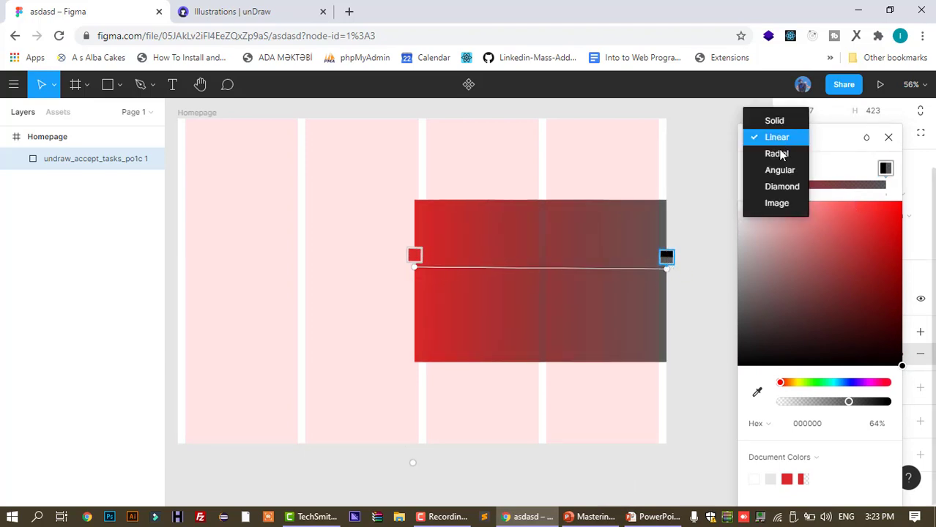
pyautogui.click(777, 154)
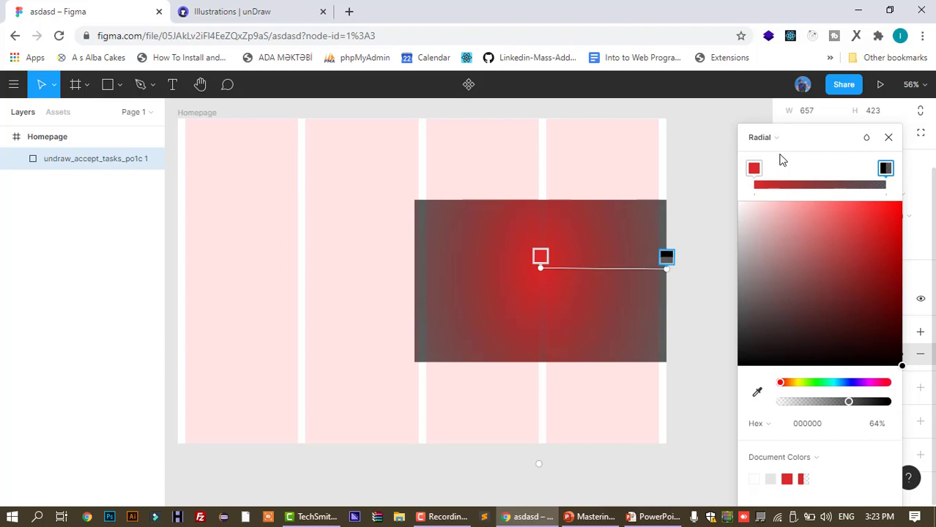
pyautogui.click(775, 140)
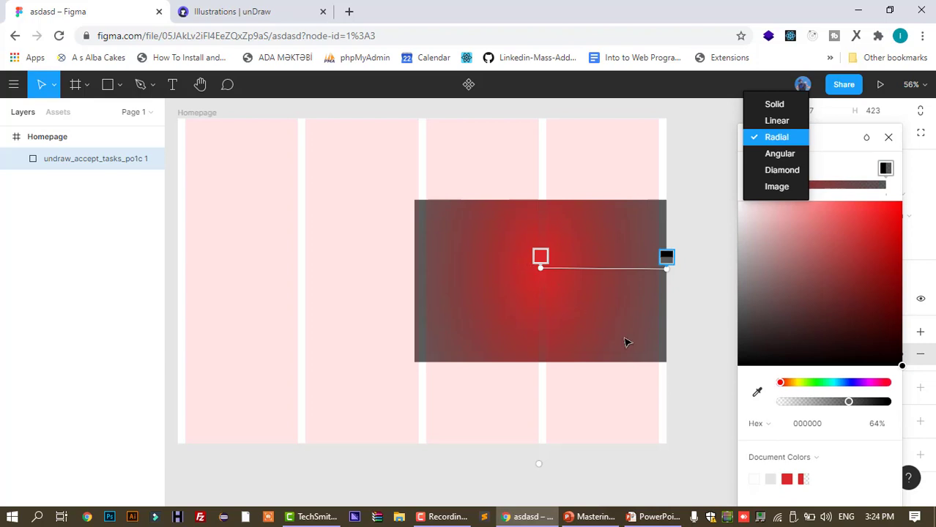
pyautogui.click(780, 154)
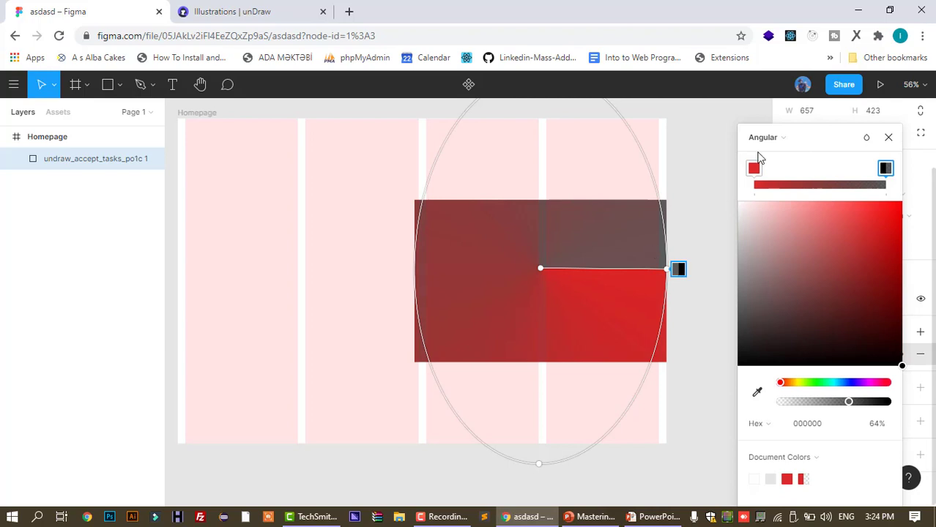
pyautogui.click(768, 139)
pyautogui.click(772, 154)
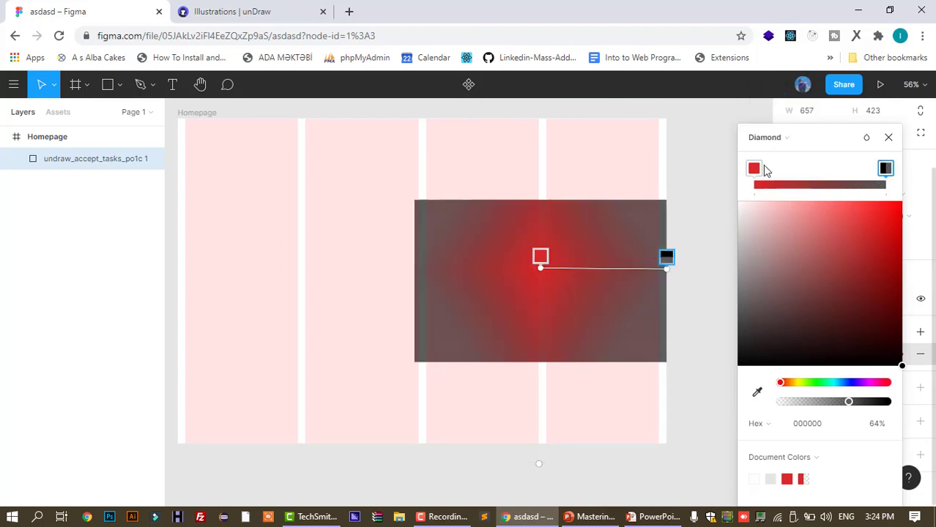
# Change the shape's fill type to Image and move the shape a little to the left within the Homepage frame
pyautogui.click(773, 141)
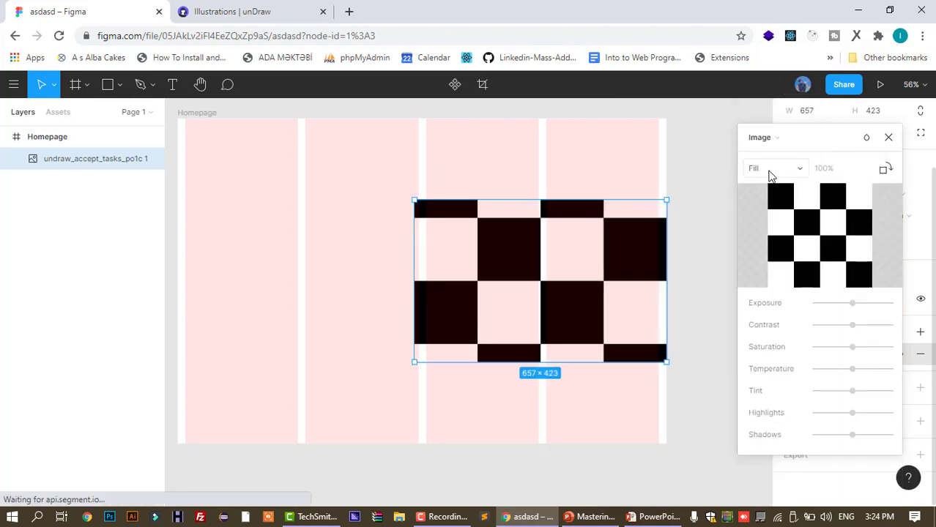
pyautogui.click(769, 173)
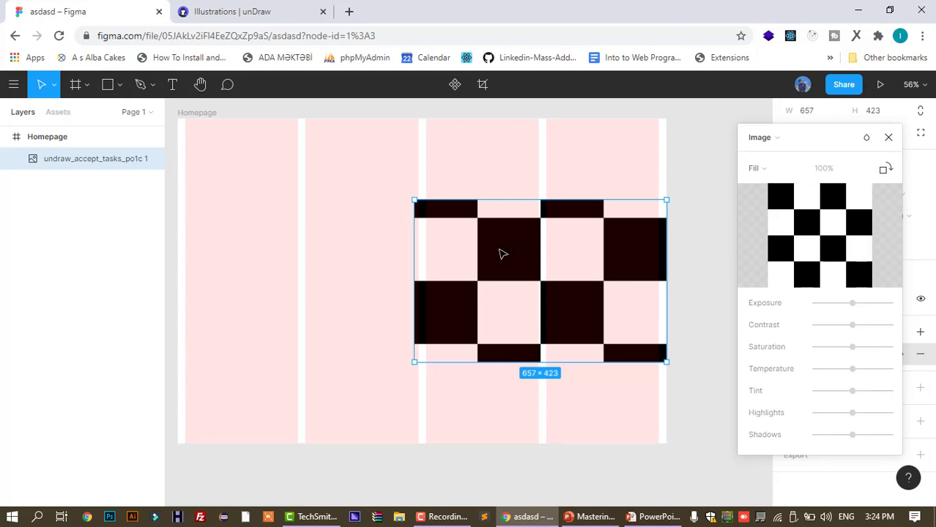
pyautogui.moveTo(500, 253)
pyautogui.mouseDown()
pyautogui.moveTo(543, 257)
pyautogui.moveTo(484, 226)
pyautogui.moveTo(488, 251)
pyautogui.mouseUp()
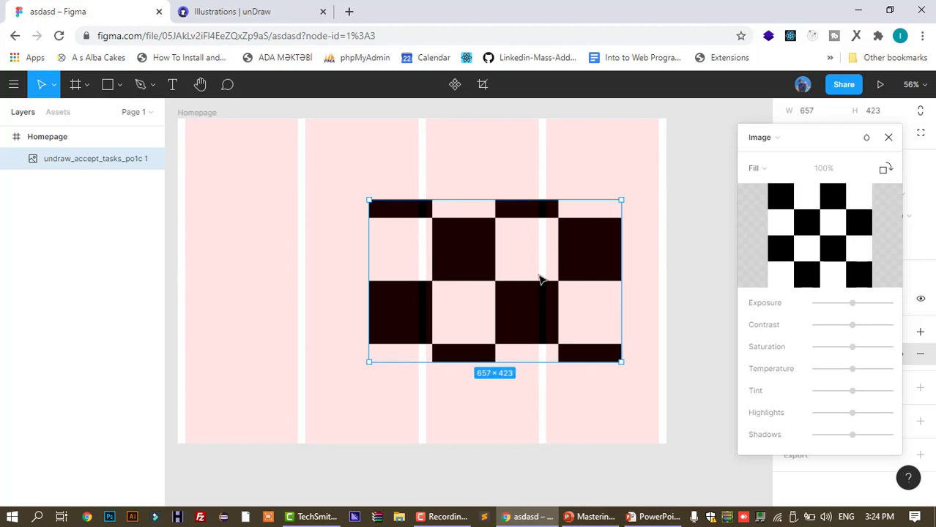
# Choose the downloaded laptop illustration from the Downloads folder as the fill image
pyautogui.moveTo(802, 238)
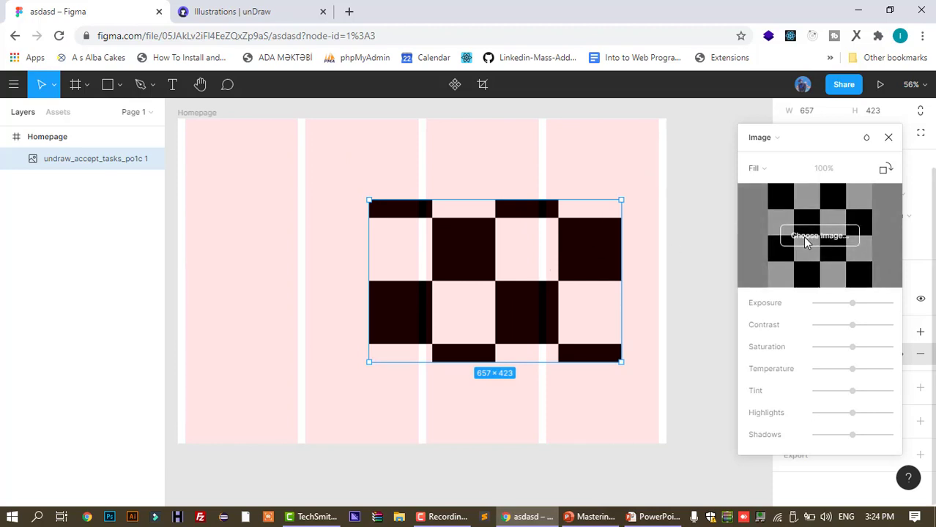
pyautogui.click(816, 237)
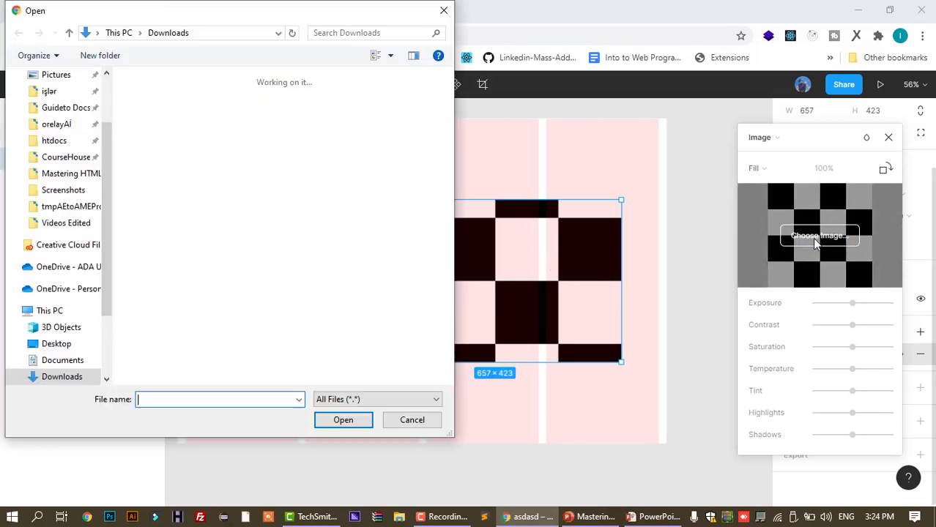
pyautogui.doubleClick(191, 142)
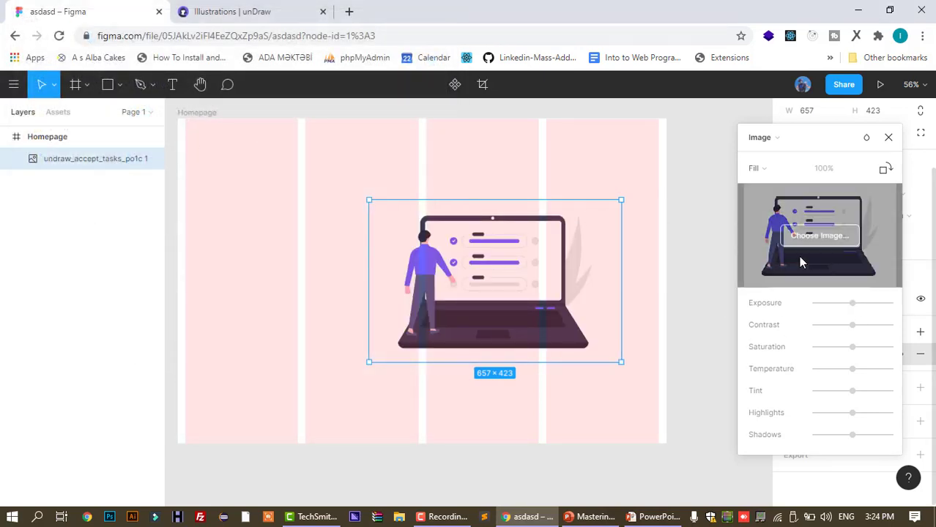
# Set the image fill's scaling to Fit and resize the shape to about 506 × 297
pyautogui.click(756, 168)
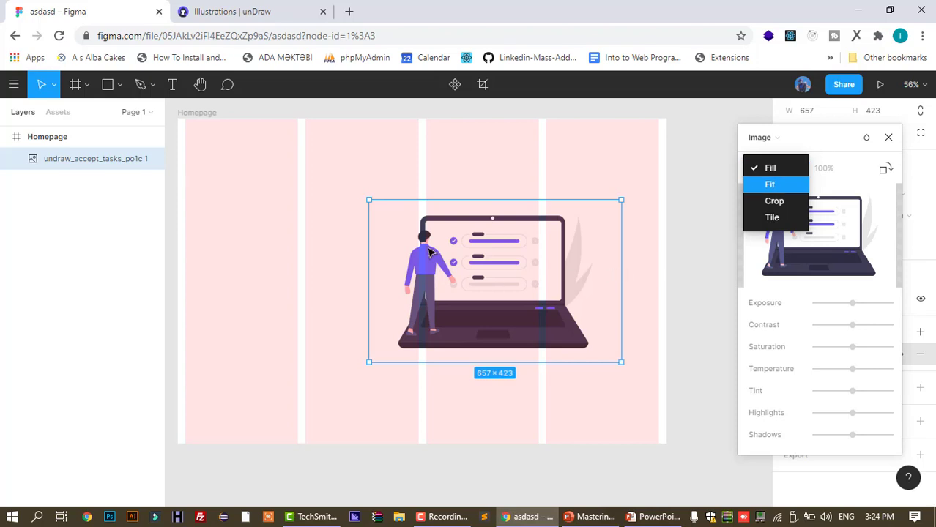
pyautogui.click(774, 182)
pyautogui.click(769, 170)
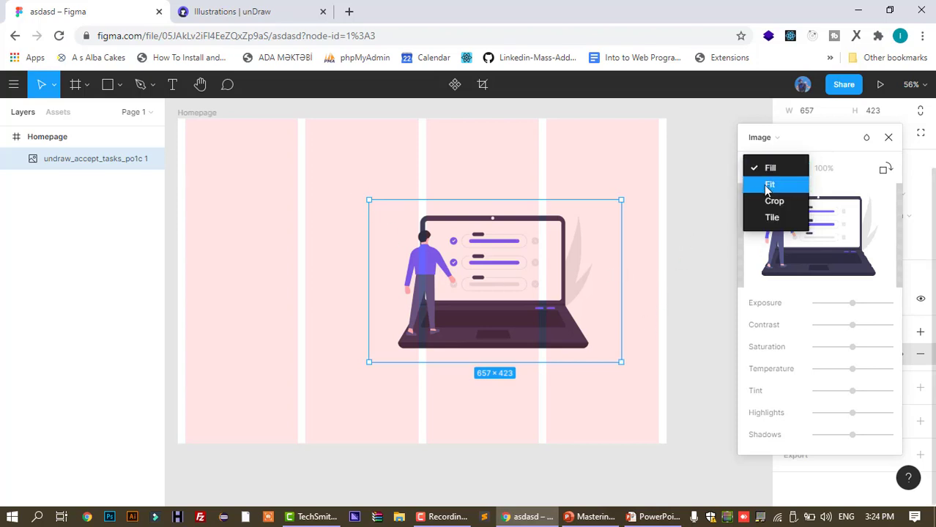
pyautogui.click(763, 185)
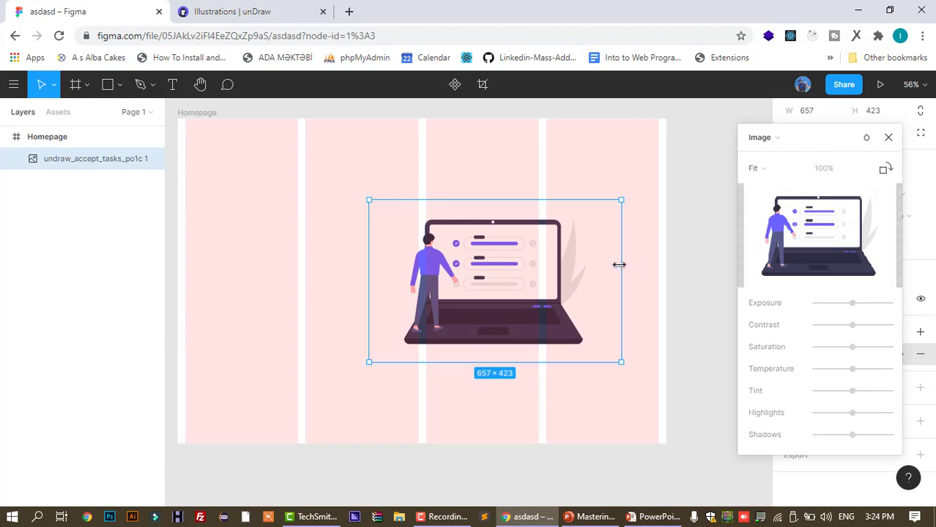
pyautogui.moveTo(620, 265); pyautogui.dragTo(659, 265)
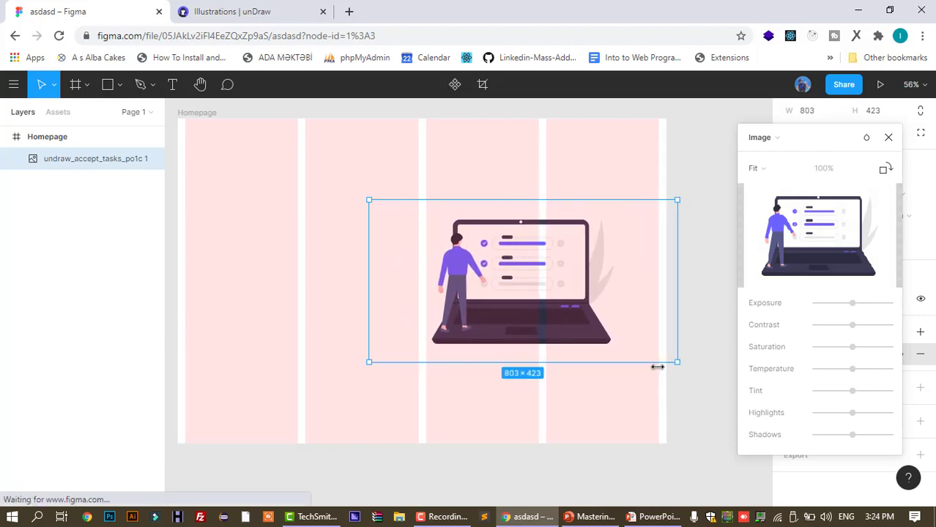
pyautogui.moveTo(656, 366); pyautogui.dragTo(563, 314)
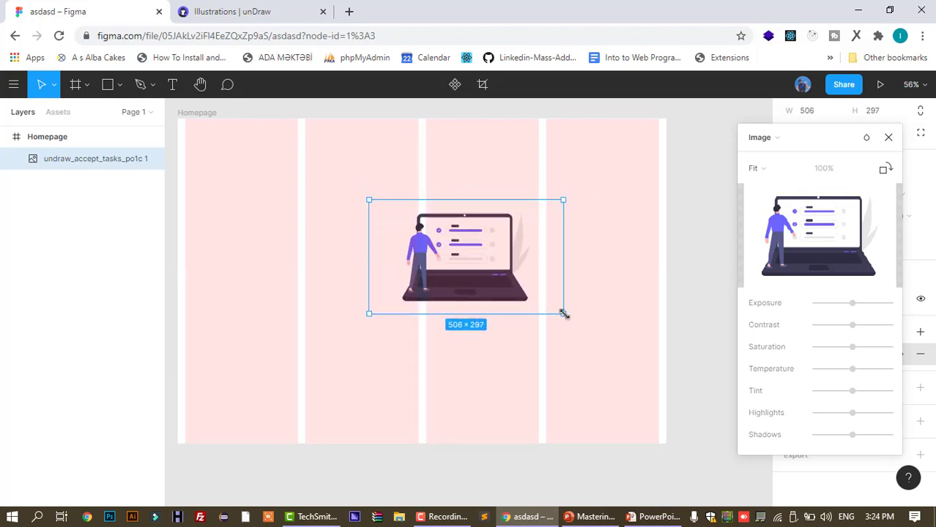
# Switch the image fill's scaling to Fill and enlarge the shape to about 583 × 459
pyautogui.click(773, 170)
pyautogui.click(769, 150)
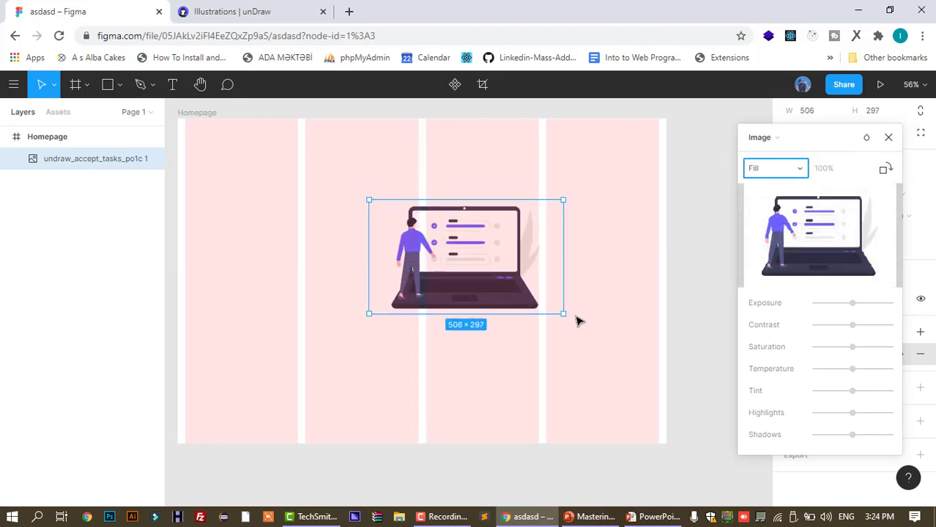
pyautogui.moveTo(563, 313); pyautogui.dragTo(593, 376)
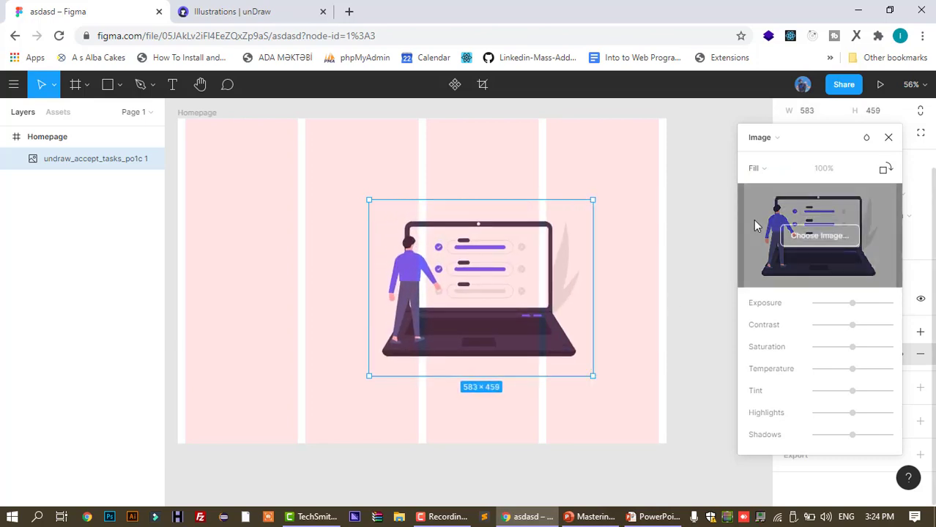
# Set the image fill to Crop and trim the laptop's right side so the shape is about 318 × 459
pyautogui.click(762, 169)
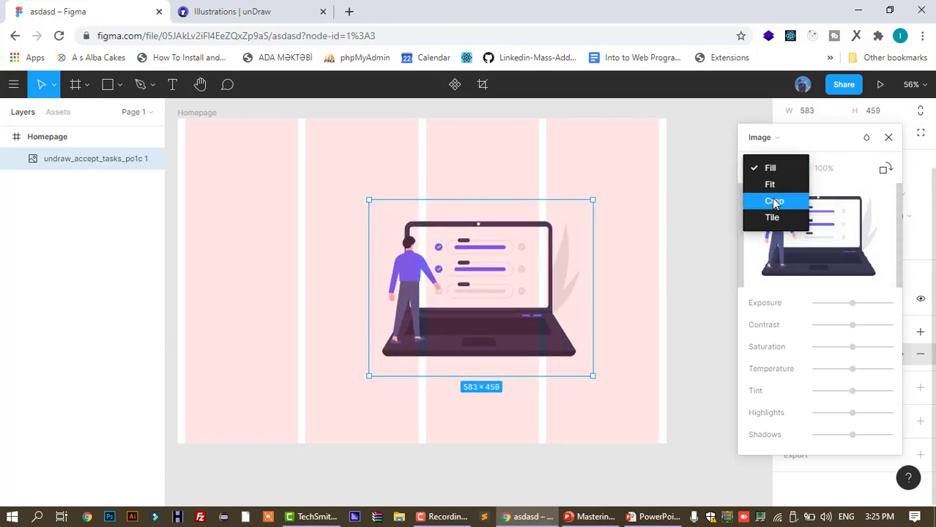
pyautogui.click(773, 199)
pyautogui.moveTo(591, 288); pyautogui.dragTo(489, 288)
pyautogui.press('Escape')
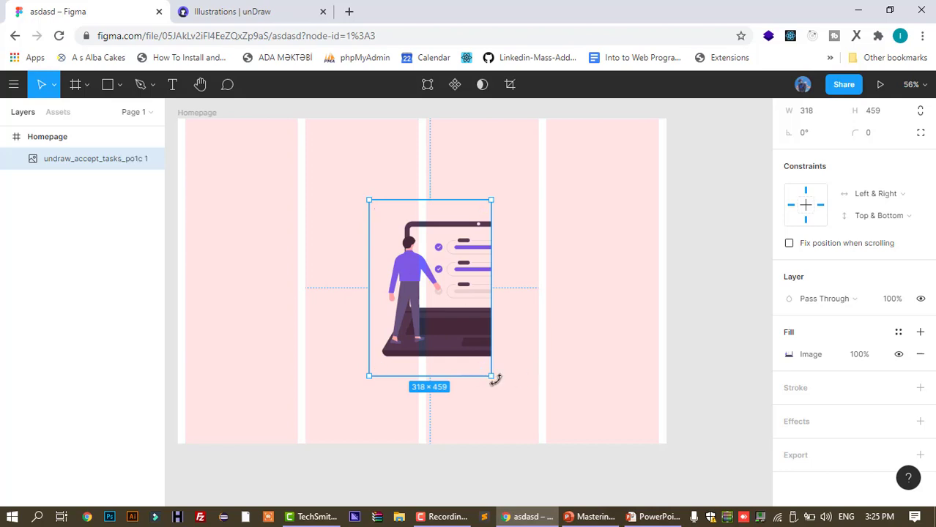
# Undo the crop of the illustration's right side
pyautogui.moveTo(494, 378); pyautogui.dragTo(522, 357)
pyautogui.hotkey('ctrl', 'z')
pyautogui.hotkey('ctrl', 'z')
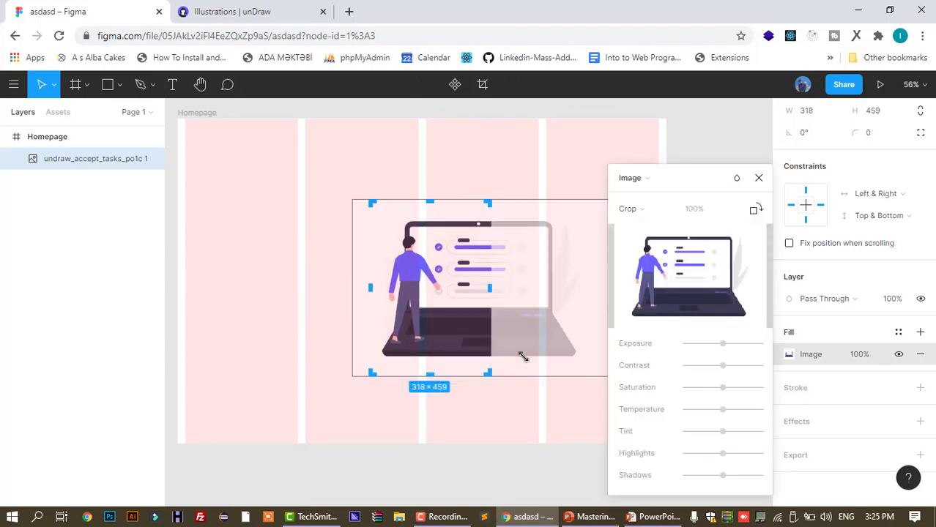
pyautogui.hotkey('ctrl', 'z')
pyautogui.hotkey('ctrl', 'z')
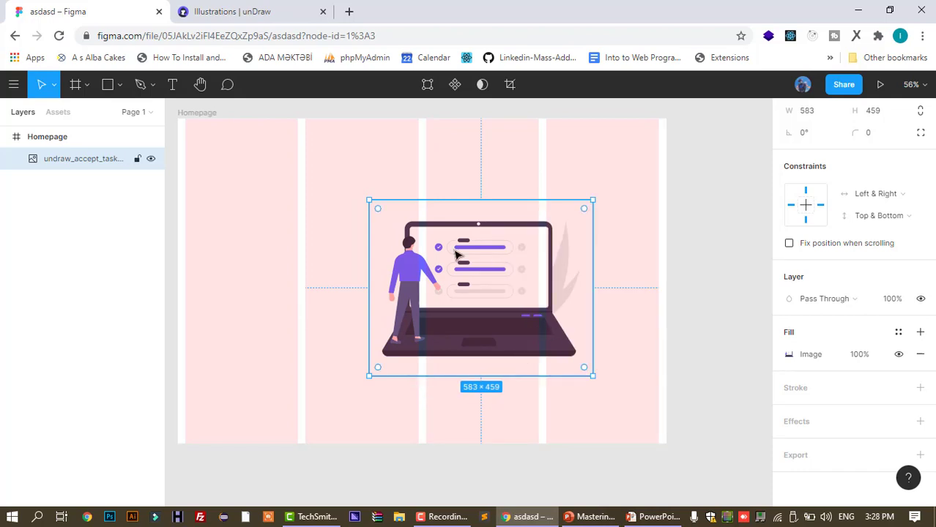
# Set the illustration's image scaling to Fill and narrow the shape to about 272 × 459
pyautogui.doubleClick(474, 281)
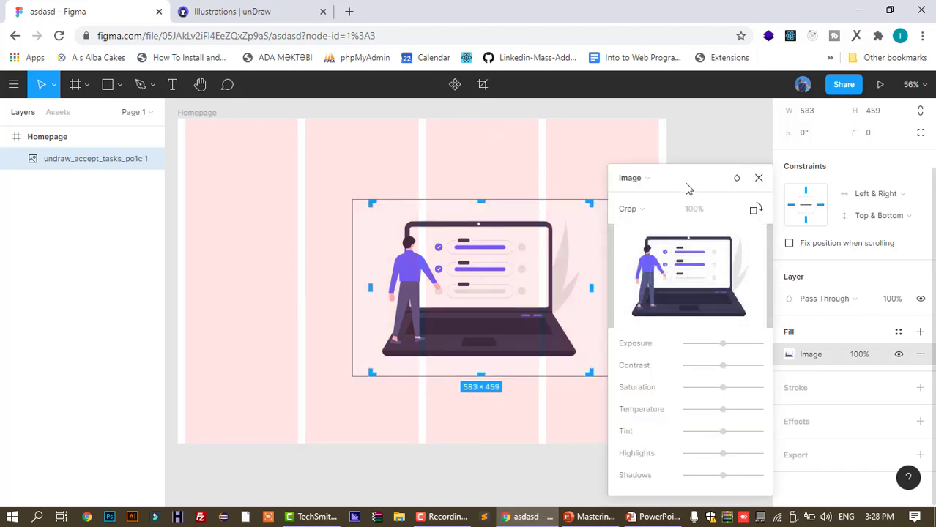
pyautogui.moveTo(687, 185); pyautogui.dragTo(741, 165)
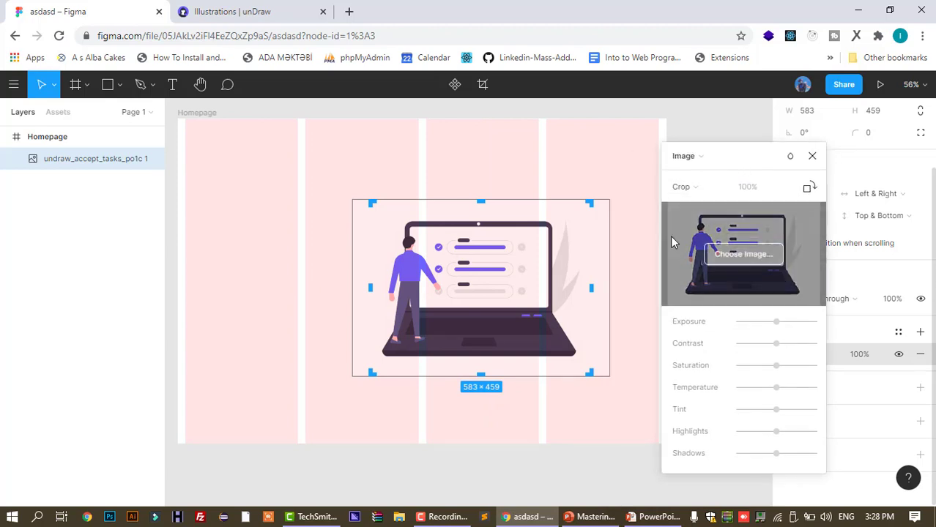
pyautogui.click(693, 188)
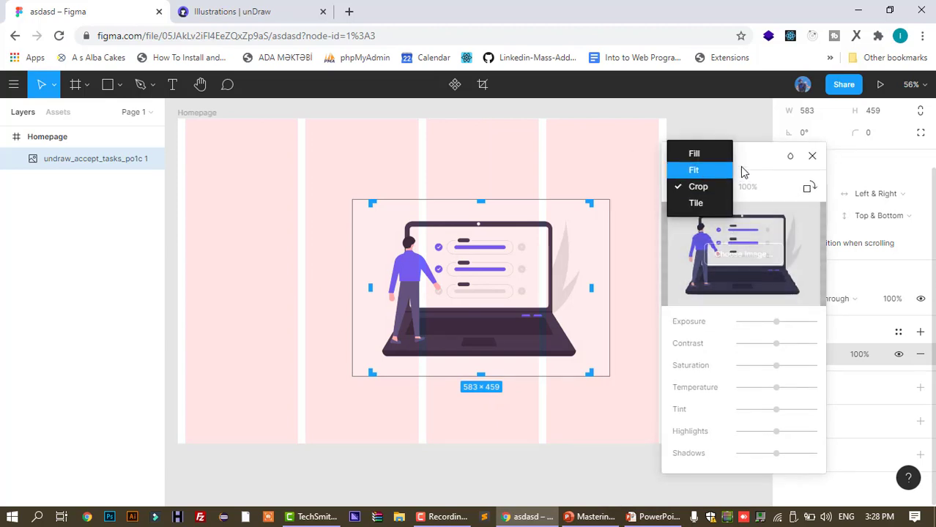
pyautogui.click(694, 154)
pyautogui.moveTo(595, 256); pyautogui.dragTo(473, 258)
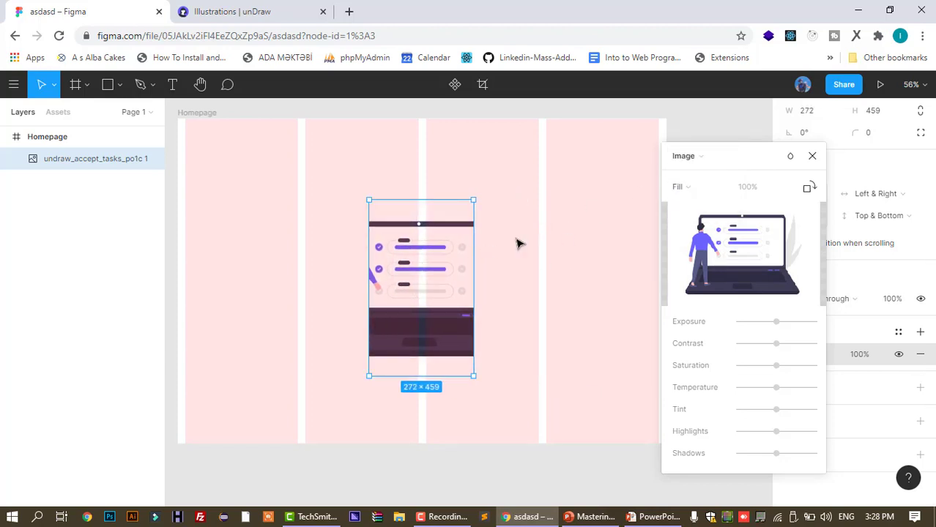
# Reopen the shape's image fill settings and widen the shape to about 461 × 459
pyautogui.click(438, 292)
pyautogui.click(508, 279)
pyautogui.doubleClick(429, 300)
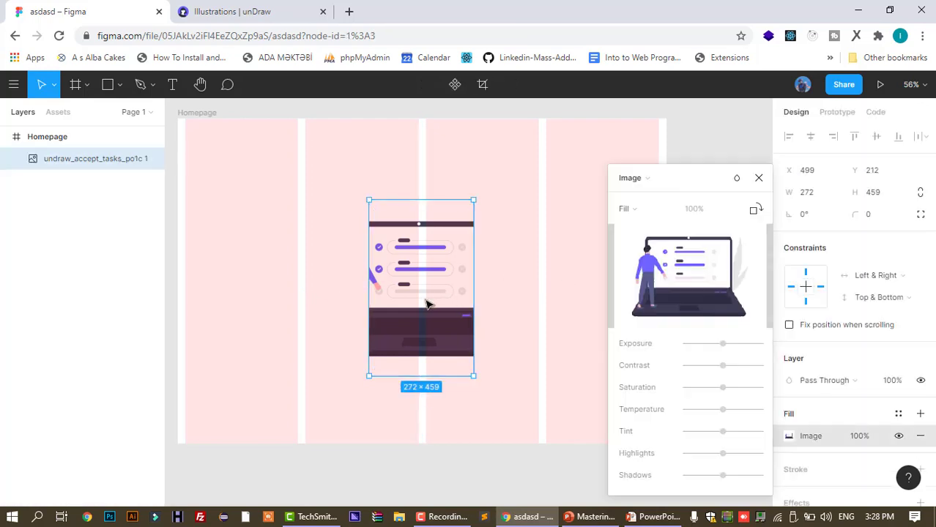
pyautogui.moveTo(473, 290); pyautogui.dragTo(546, 291)
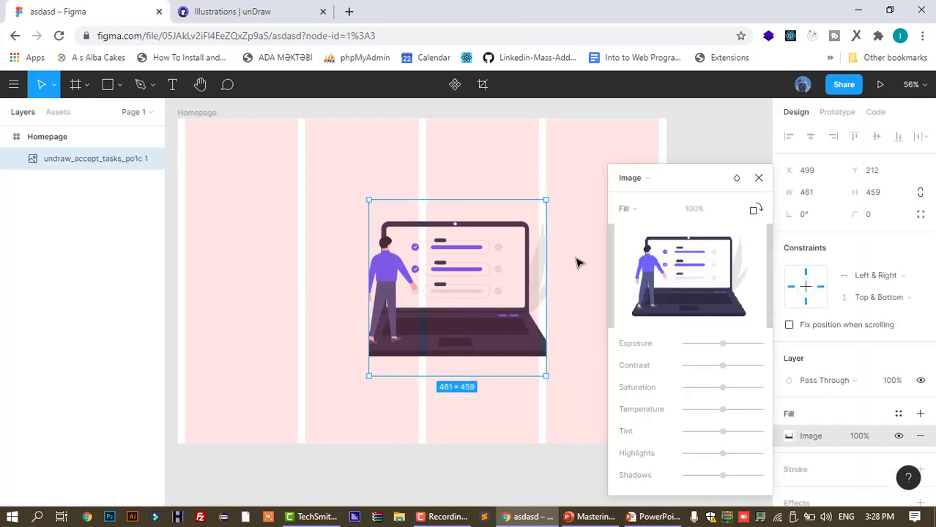
# Switch the image fill to Crop and crop the illustration from its right side to about 222 × 459
pyautogui.click(648, 180)
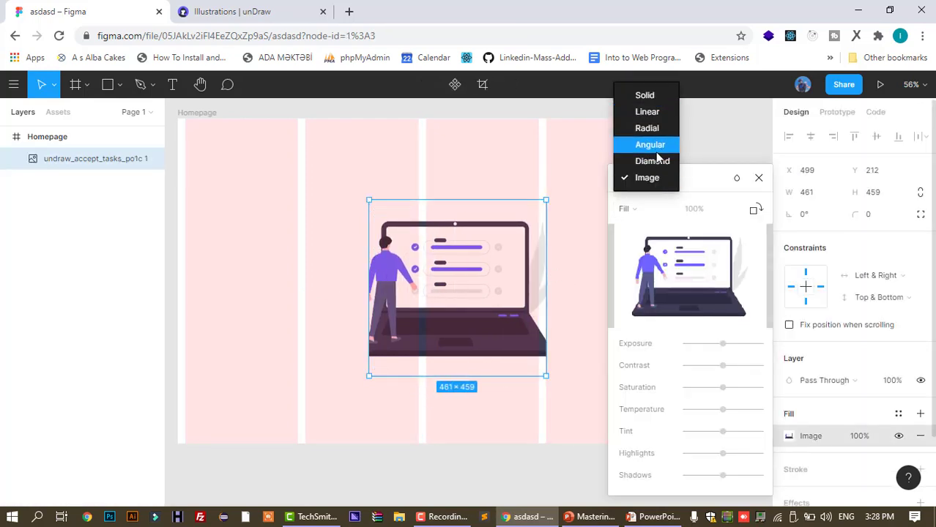
pyautogui.click(642, 210)
pyautogui.click(644, 241)
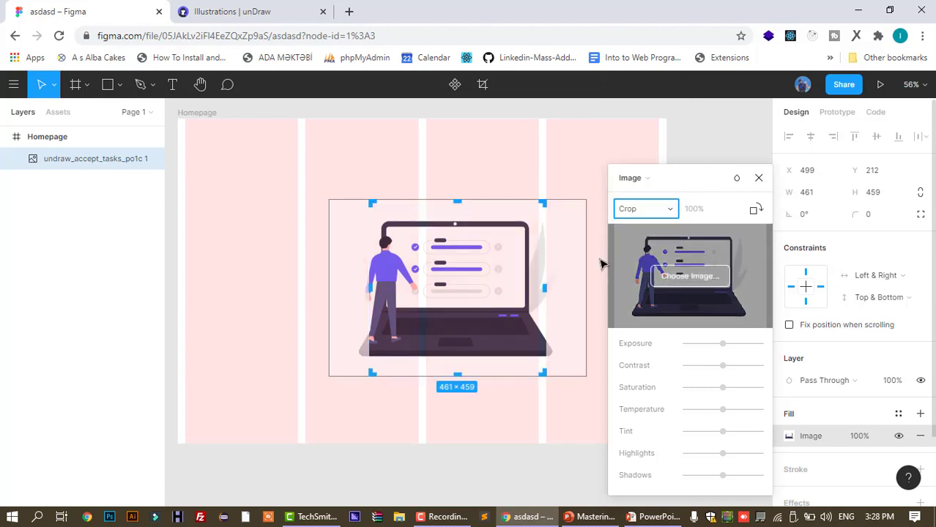
pyautogui.moveTo(545, 266); pyautogui.dragTo(452, 266)
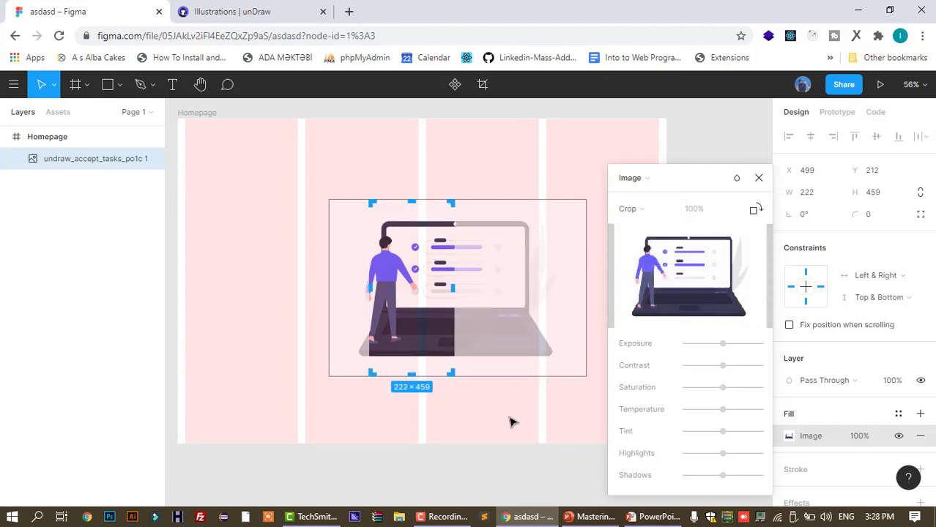
pyautogui.press('Return')
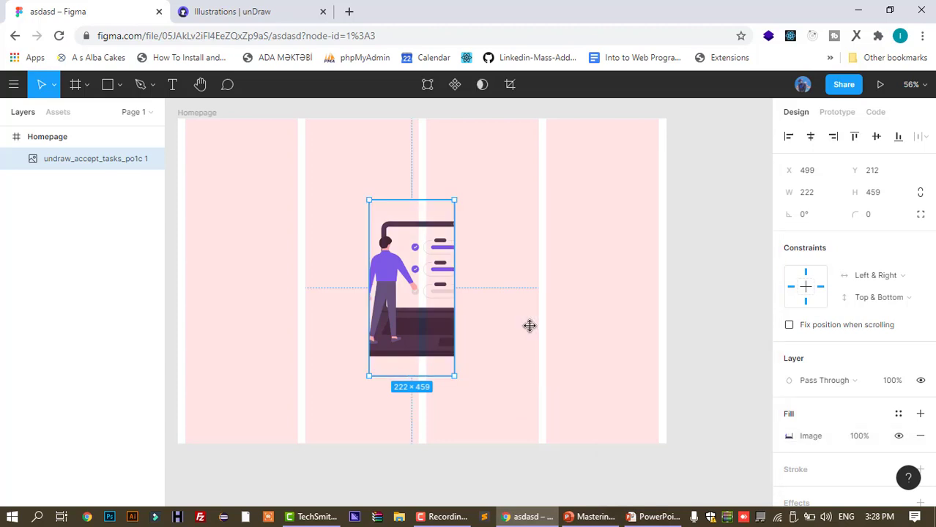
# Shift the image to the left inside the crop area so its middle part fills the shape
pyautogui.doubleClick(437, 273)
pyautogui.moveTo(439, 268); pyautogui.dragTo(389, 266)
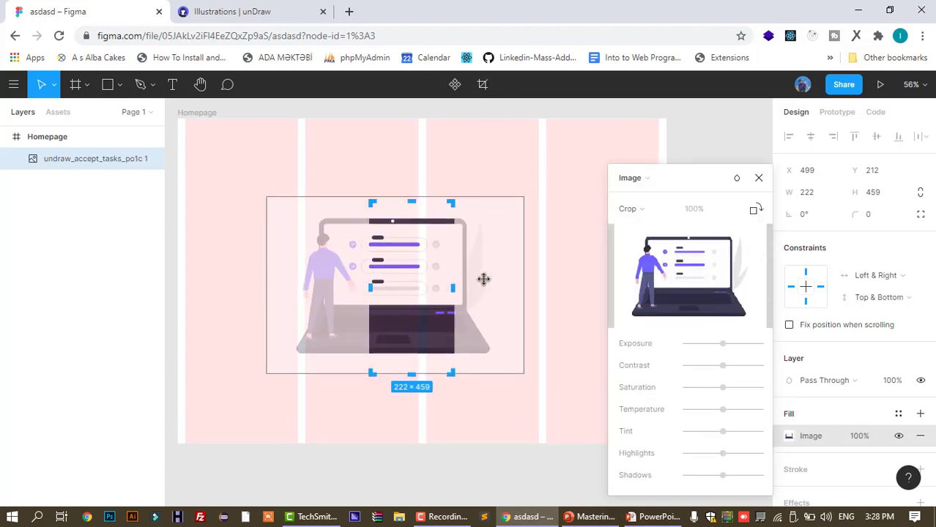
pyautogui.press('Return')
# Undo the image shift, the crop and the preceding widening of the shape
pyautogui.hotkey('ctrl', 'z')
pyautogui.hotkey('ctrl', 'z')
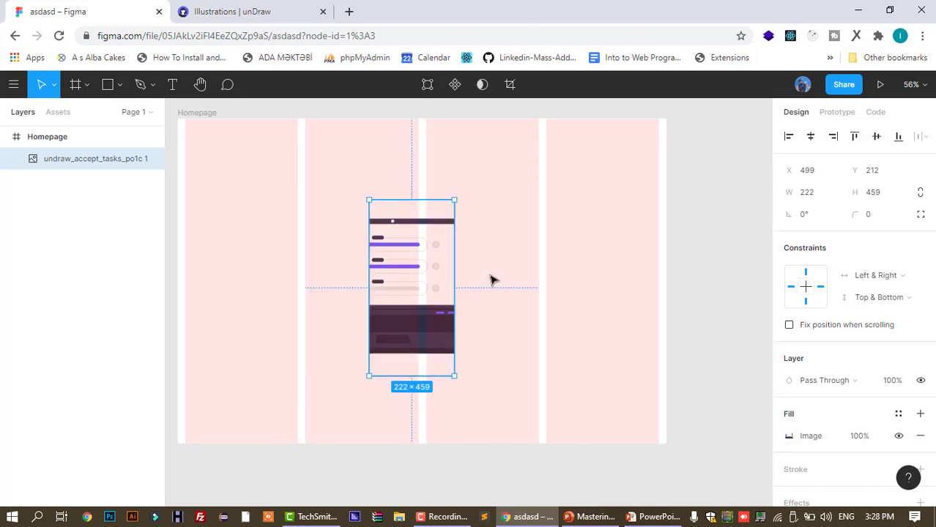
pyautogui.hotkey('ctrl', 'z')
pyautogui.hotkey('ctrl', 'z')
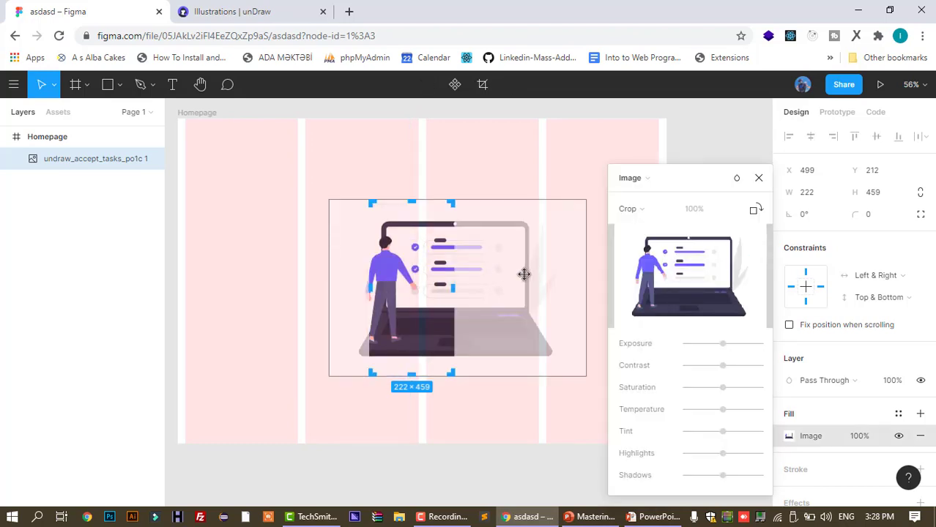
pyautogui.hotkey('ctrl', 'z')
pyautogui.hotkey('ctrl', 'z')
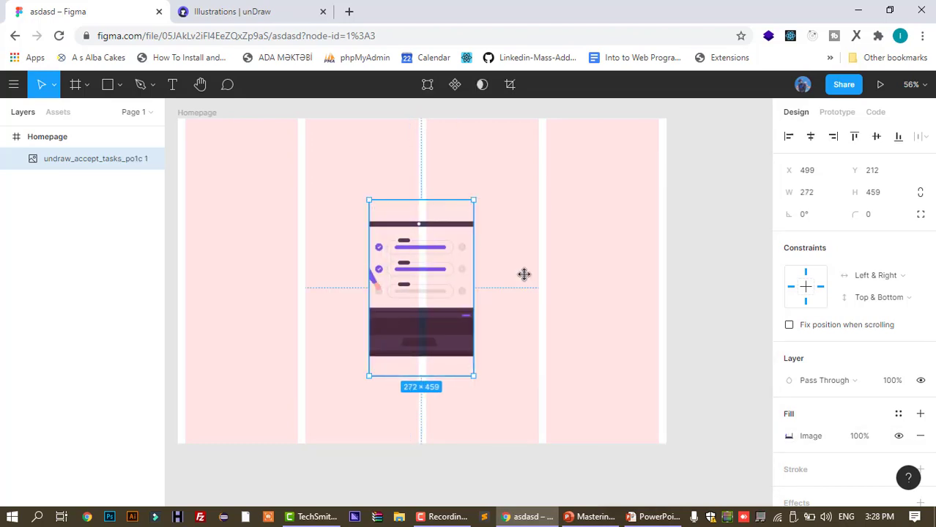
# Widen the shape to about 577 × 459 and set its image scaling to Fit
pyautogui.doubleClick(457, 297)
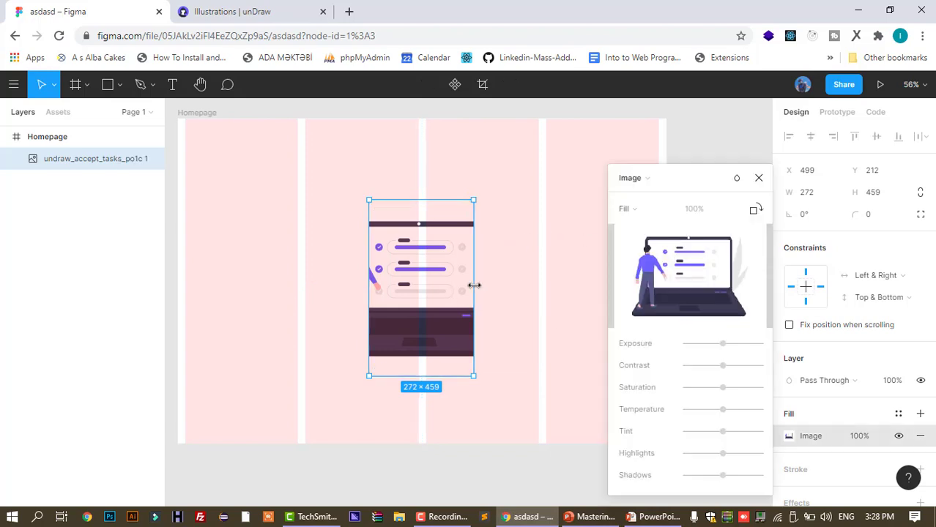
pyautogui.moveTo(474, 284); pyautogui.dragTo(591, 284)
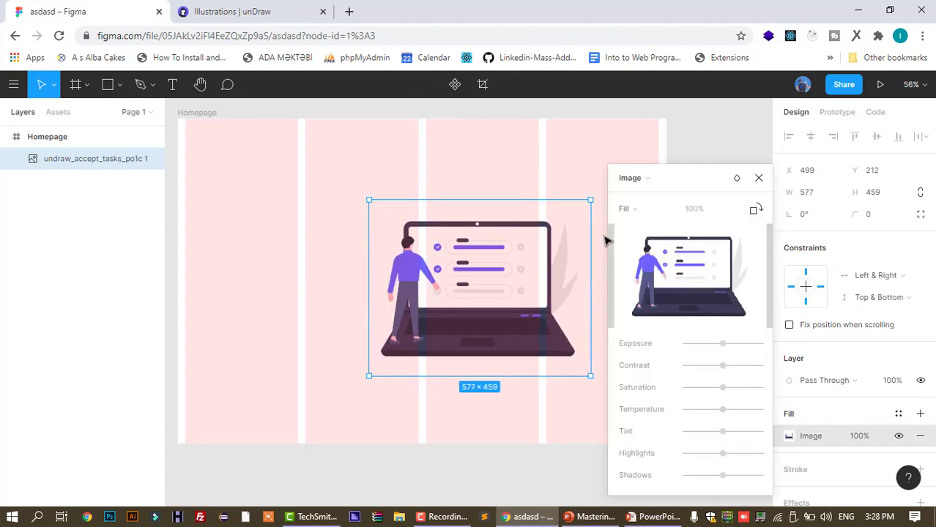
pyautogui.click(646, 211)
pyautogui.click(648, 223)
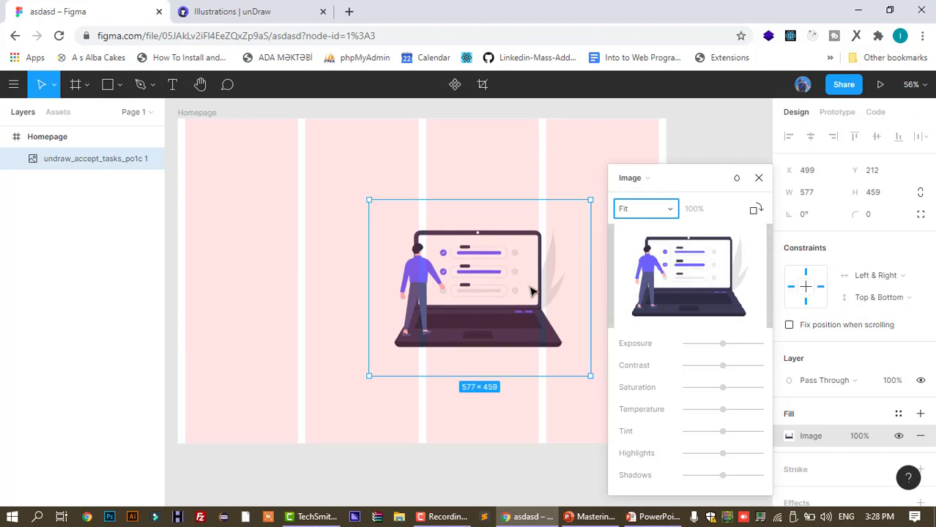
# Move the shape to about X 324, Y 194 and rotate its image fill in 90° turns until it is upright again
pyautogui.moveTo(542, 302); pyautogui.dragTo(474, 295)
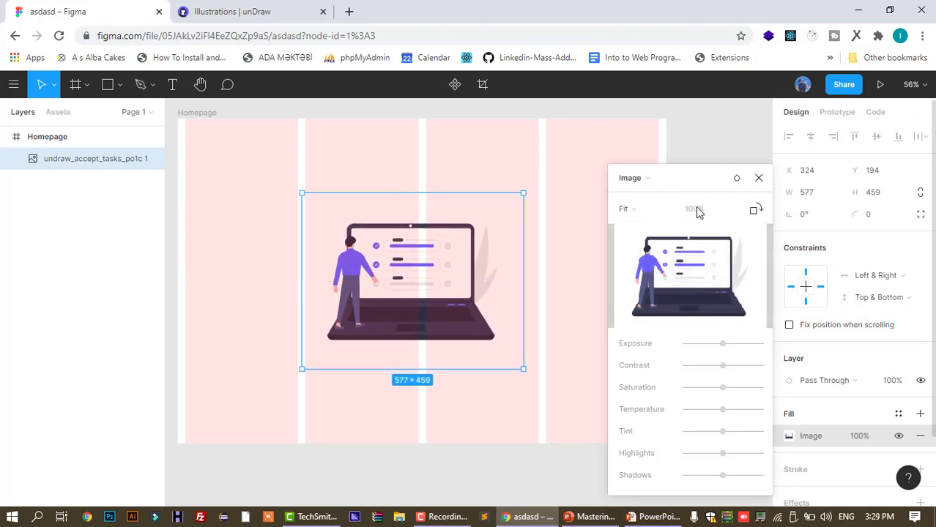
pyautogui.click(757, 211)
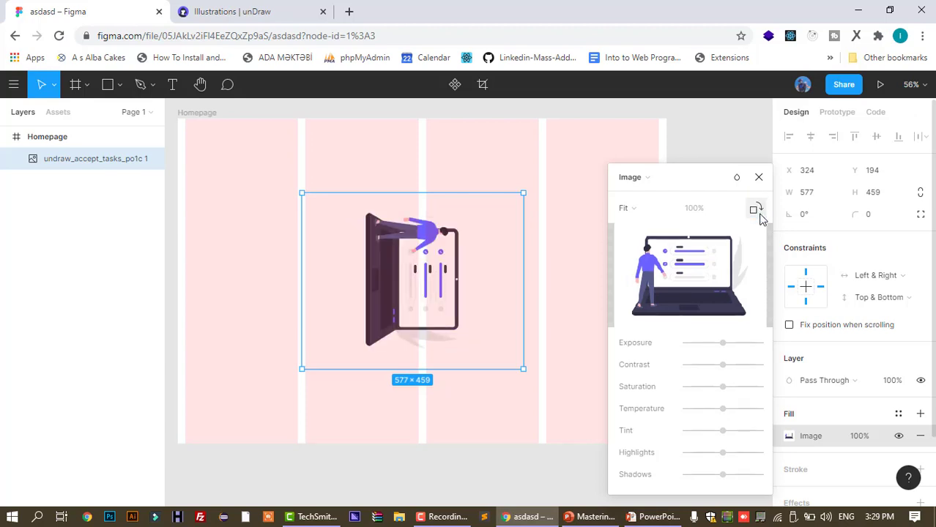
pyautogui.click(757, 212)
pyautogui.click(757, 212)
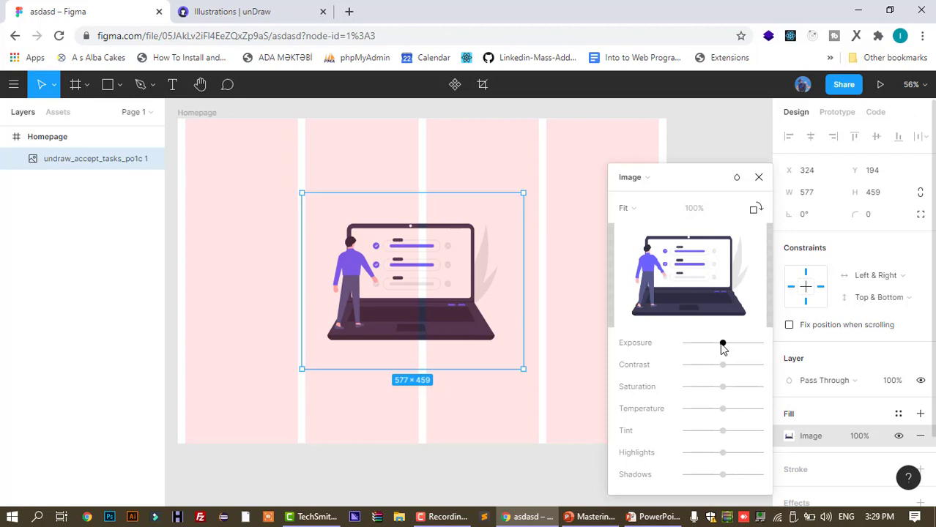
# Try the image adjustments on the illustration, including raising Contrast and lowering Temperature
pyautogui.click(765, 343)
pyautogui.moveTo(754, 345); pyautogui.dragTo(744, 380)
pyautogui.moveTo(717, 413); pyautogui.dragTo(712, 416)
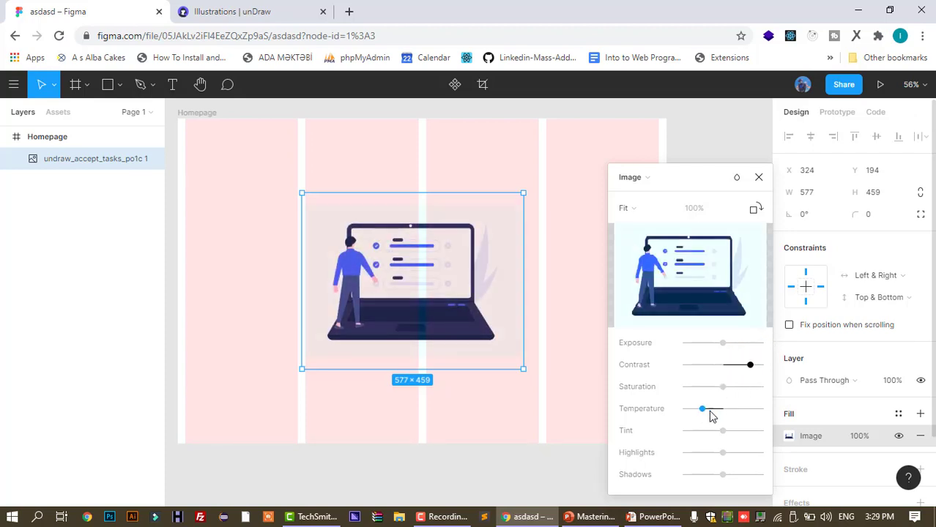
pyautogui.moveTo(717, 453); pyautogui.dragTo(754, 475)
# Undo all image adjustments on the illustration and close its fill settings
pyautogui.hotkey('ctrl', 'z')
pyautogui.hotkey('ctrl', 'z')
pyautogui.hotkey('ctrl', 'z')
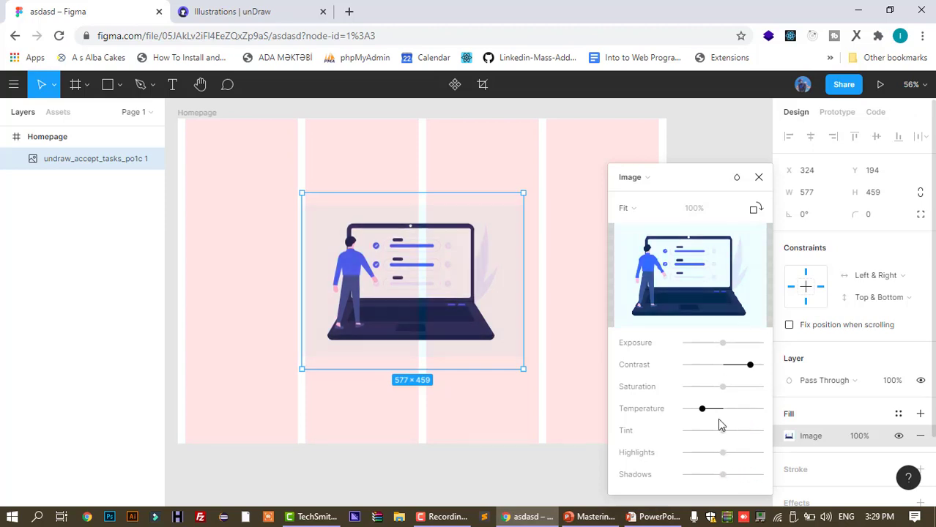
pyautogui.hotkey('ctrl', 'z')
pyautogui.hotkey('ctrl', 'z')
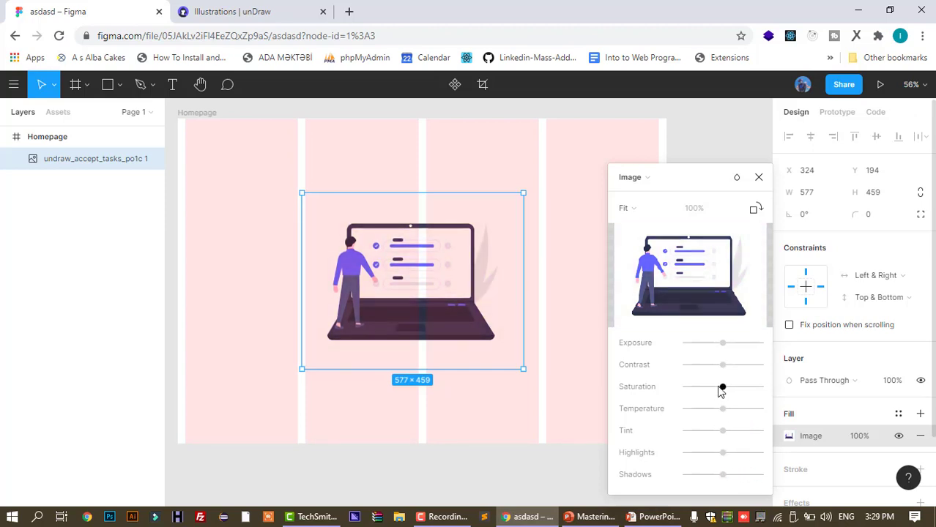
pyautogui.moveTo(694, 316)
pyautogui.click(758, 177)
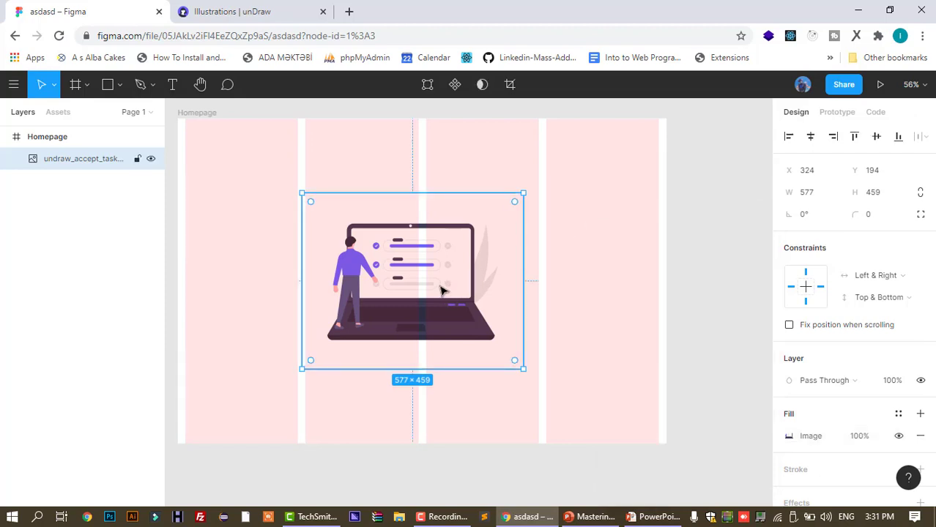
# Move the illustration to about X 677, flush with the last grid column's right edge, and deselect it
pyautogui.moveTo(342, 297); pyautogui.dragTo(577, 288)
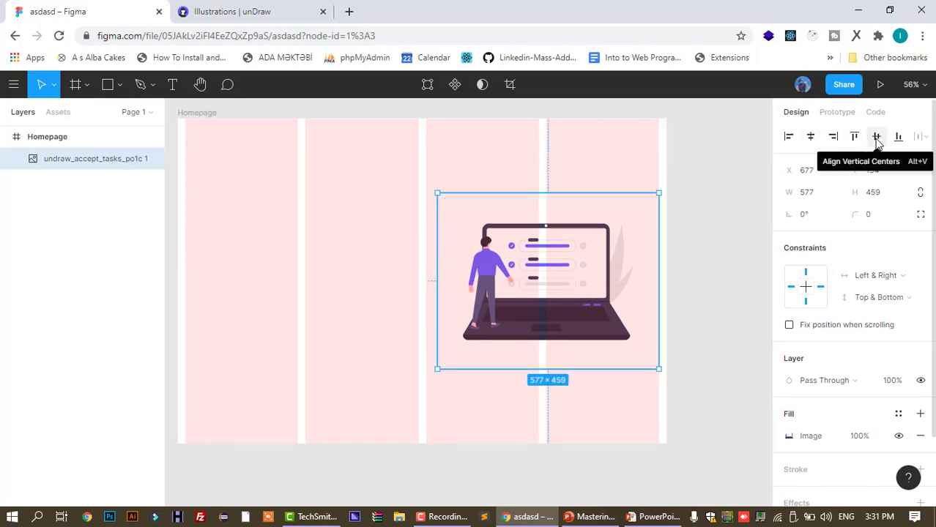
pyautogui.moveTo(566, 261); pyautogui.dragTo(567, 261)
pyautogui.click(698, 268)
pyautogui.scroll(2, 699, 269)
pyautogui.scroll(-3, 699, 269)
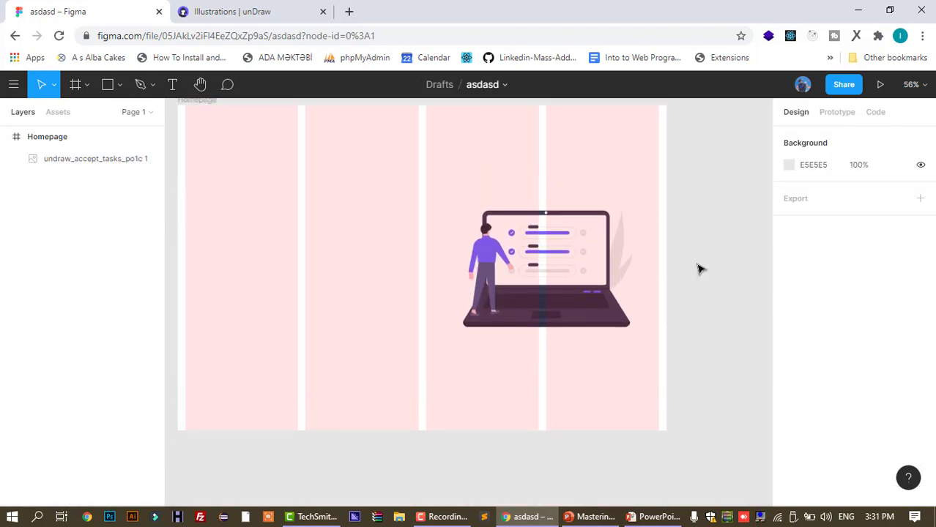